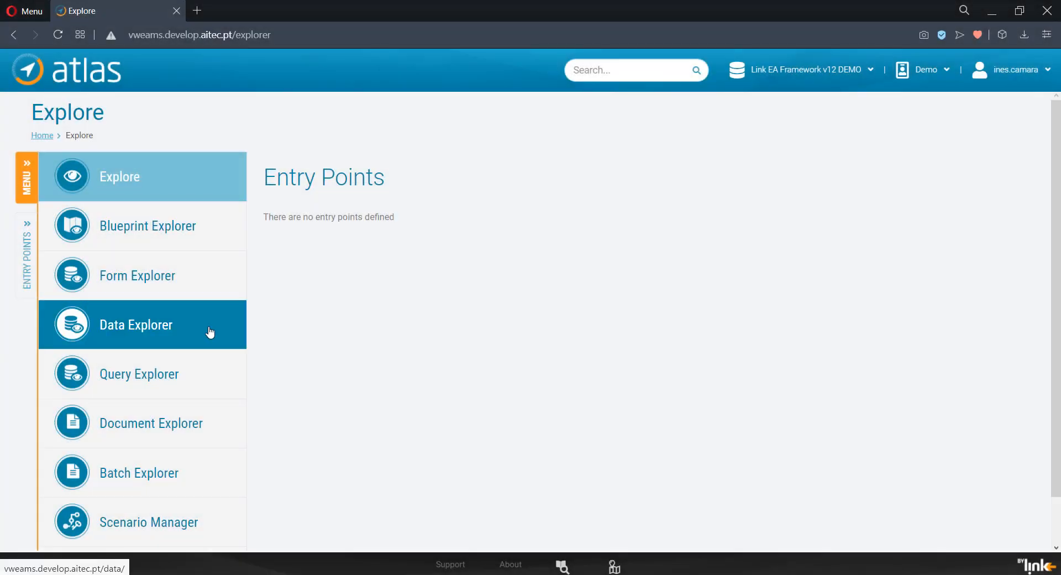
# Step: Create a class named City in the Data Explorer with the Demo profile and save it
pyautogui.click(210, 331)
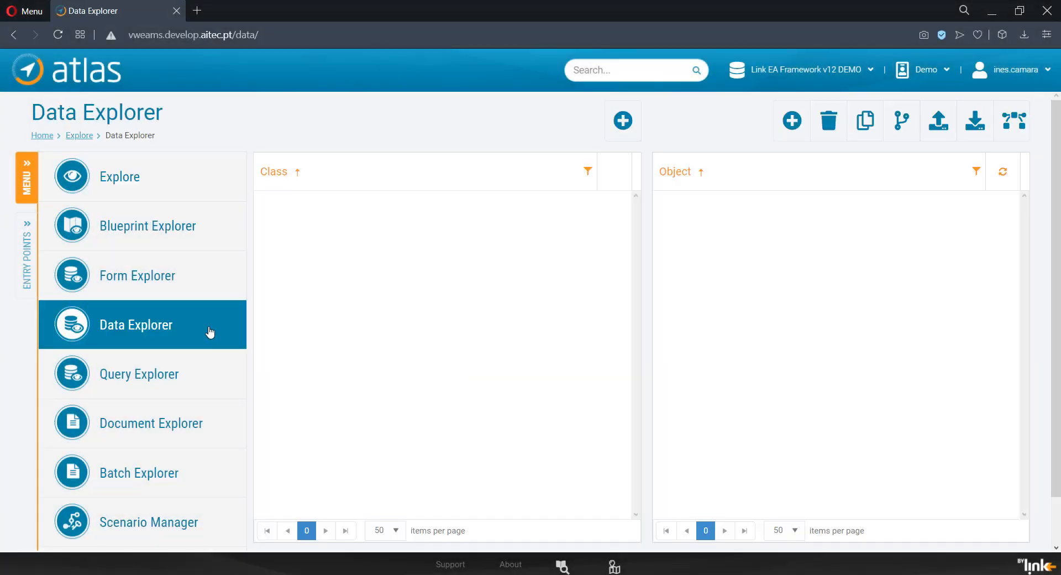
pyautogui.click(614, 133)
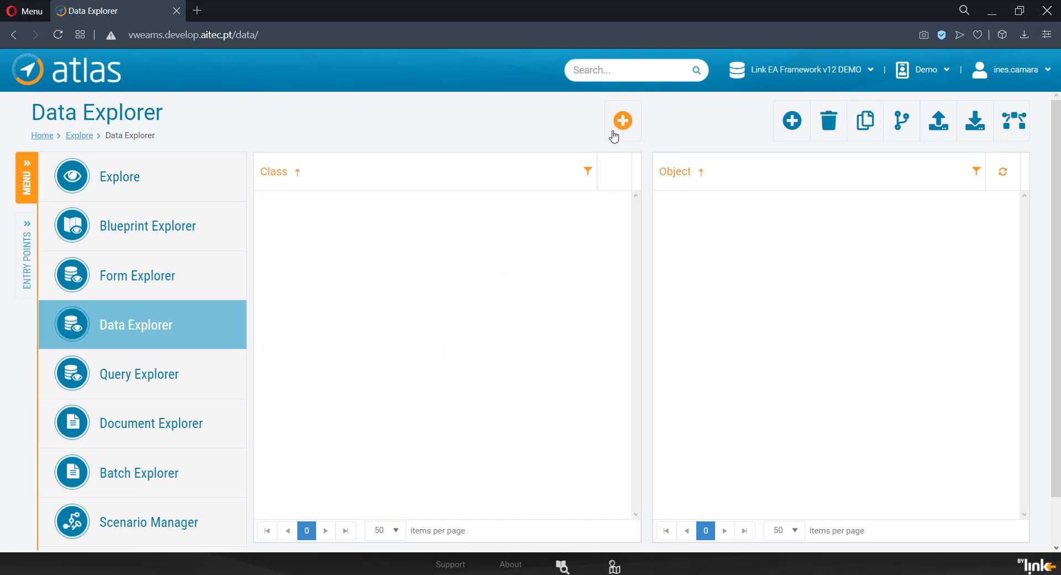
pyautogui.click(321, 229)
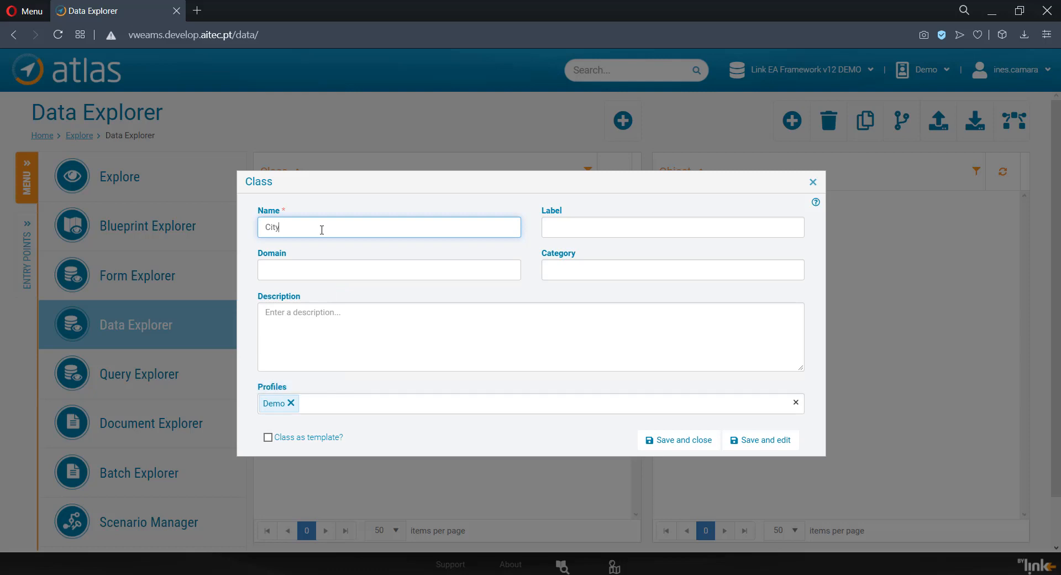
pyautogui.click(686, 440)
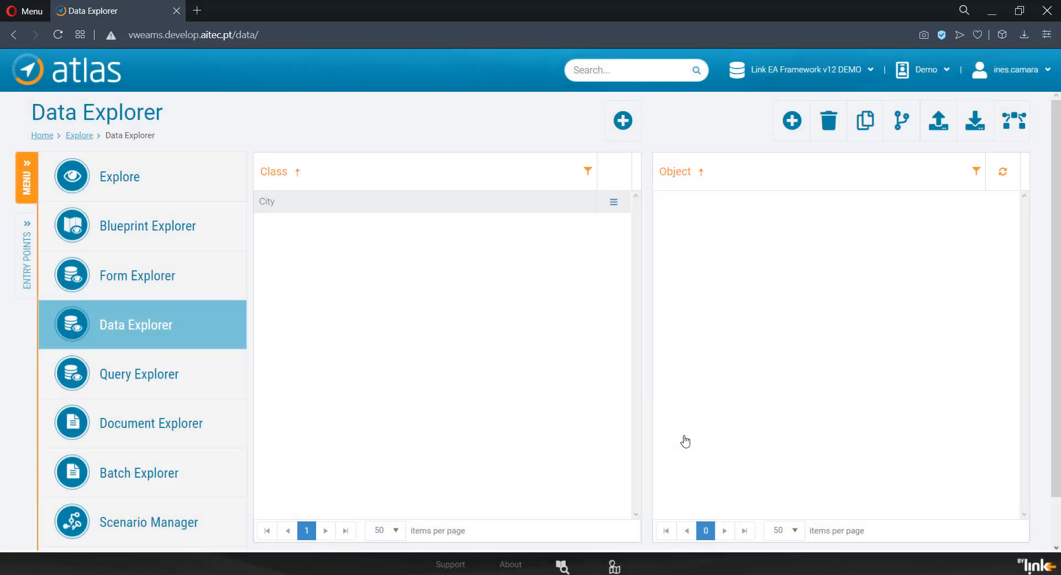
# Step: Create a class named Country and give it the location-01.png image
pyautogui.click(622, 124)
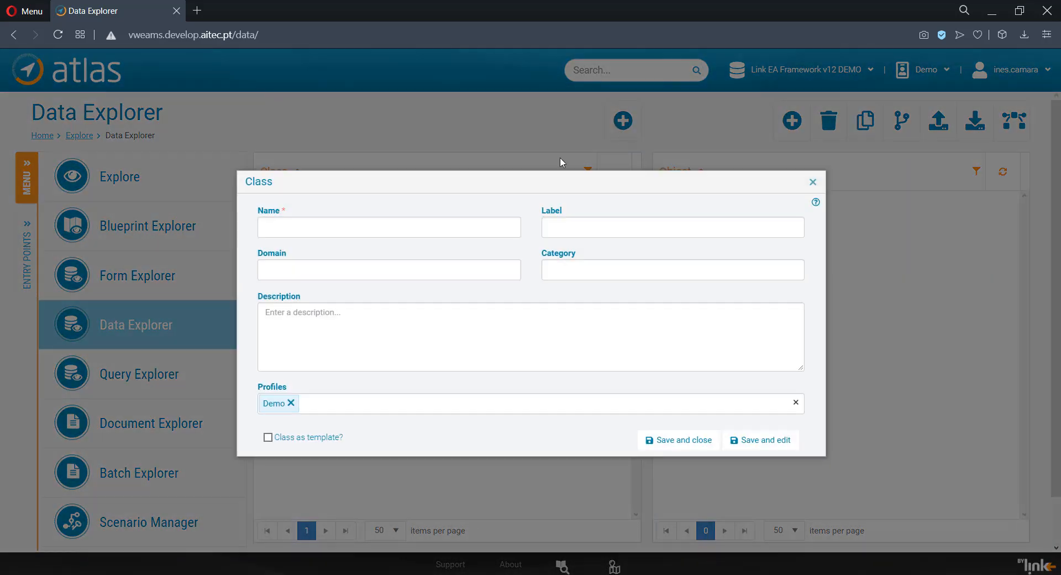
pyautogui.write('Country')
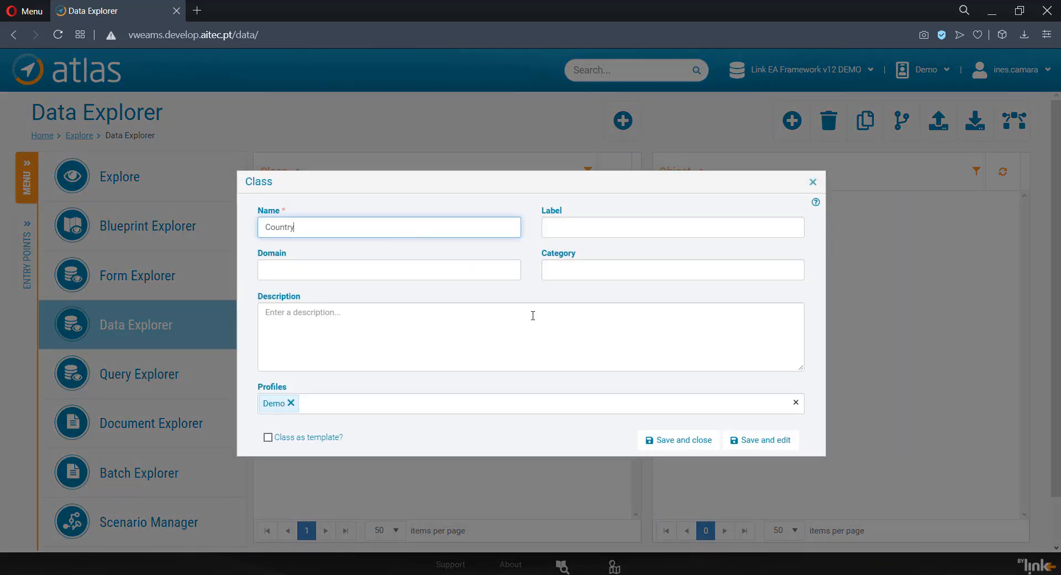
pyautogui.click(758, 441)
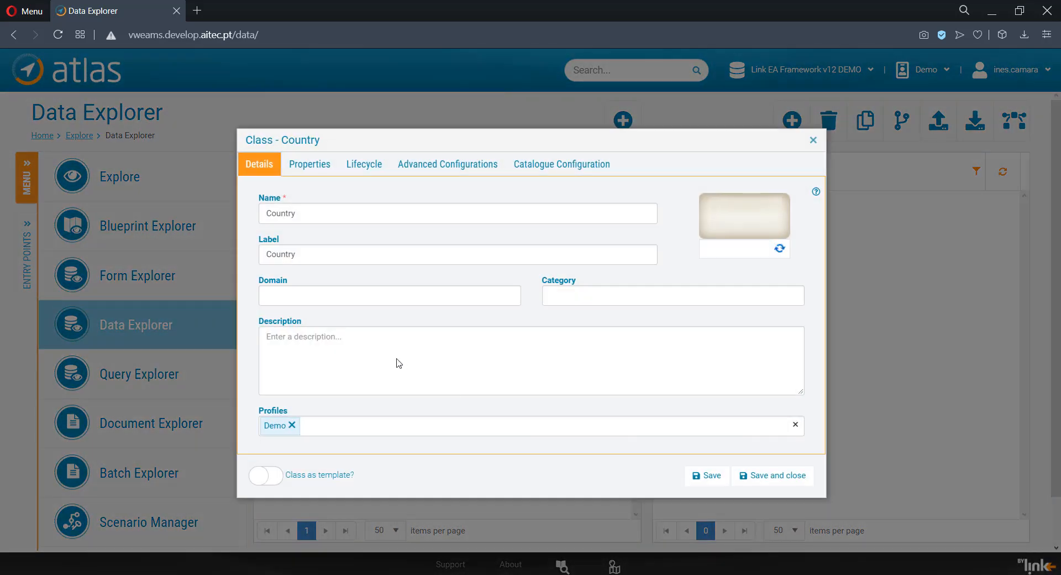
pyautogui.click(744, 251)
pyautogui.doubleClick(745, 251)
pyautogui.write('loc')
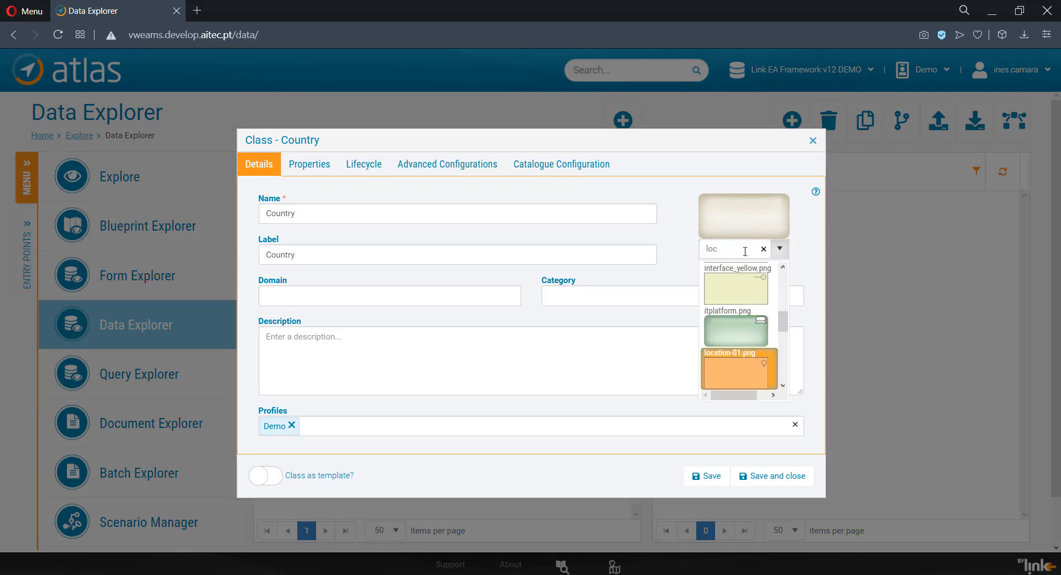
pyautogui.click(753, 380)
# Step: Add a property named Population (millions) with base type Numeric to the Country class
pyautogui.click(303, 163)
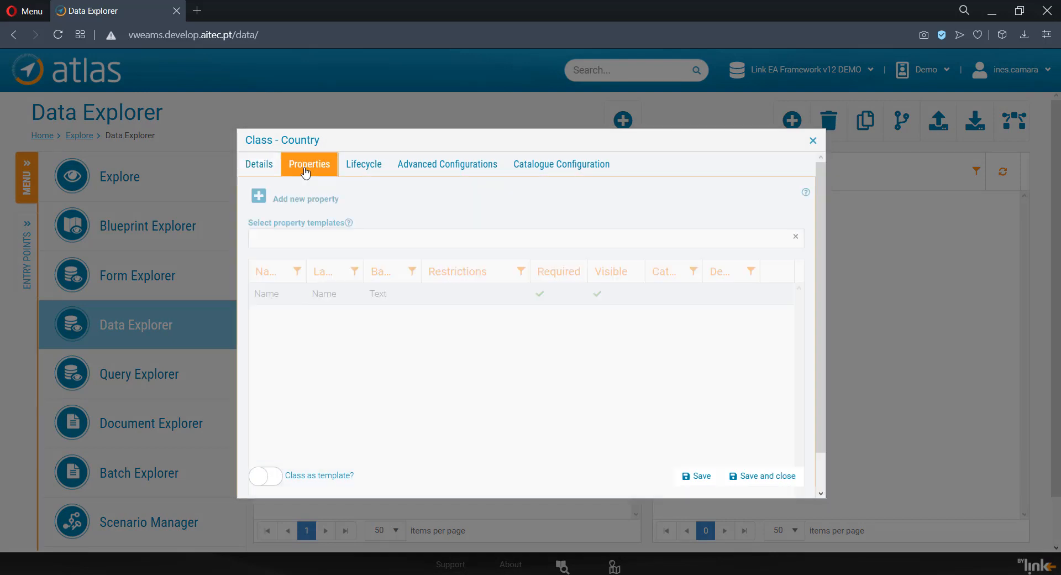
pyautogui.click(259, 195)
pyautogui.click(358, 297)
pyautogui.write('Population (millions)')
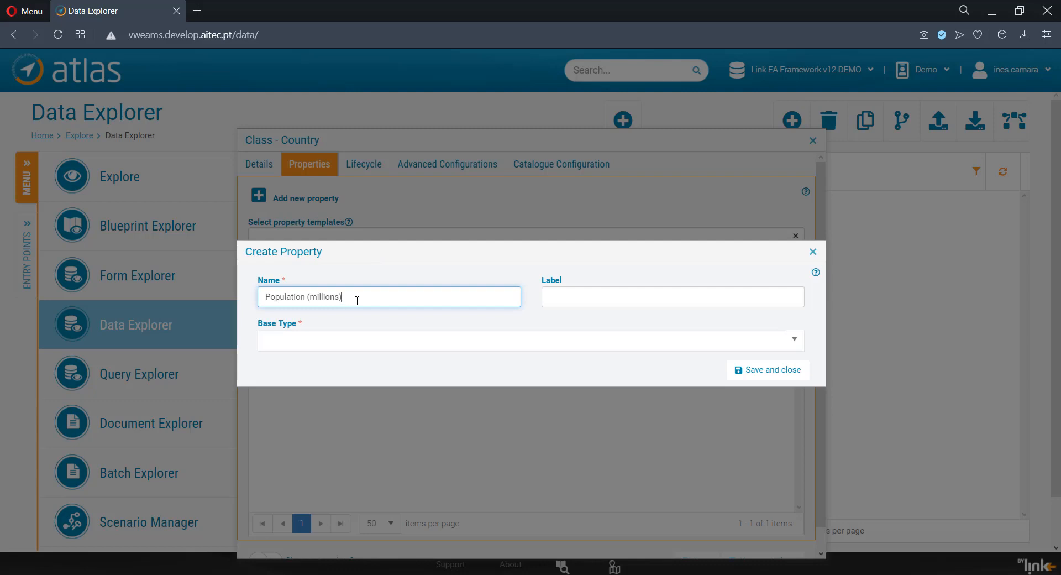
pyautogui.click(347, 341)
pyautogui.write('Nu')
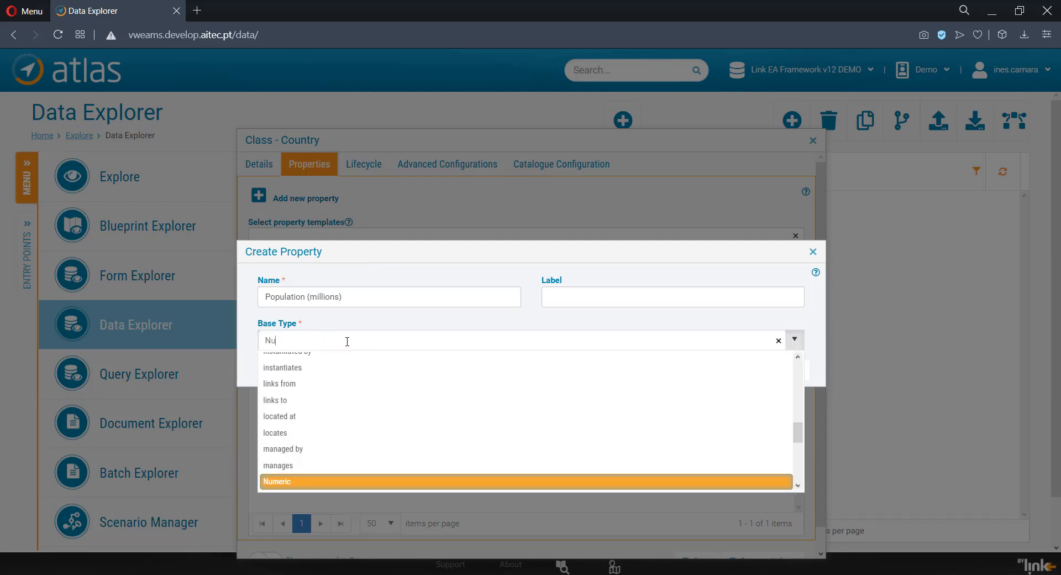
pyautogui.click(317, 481)
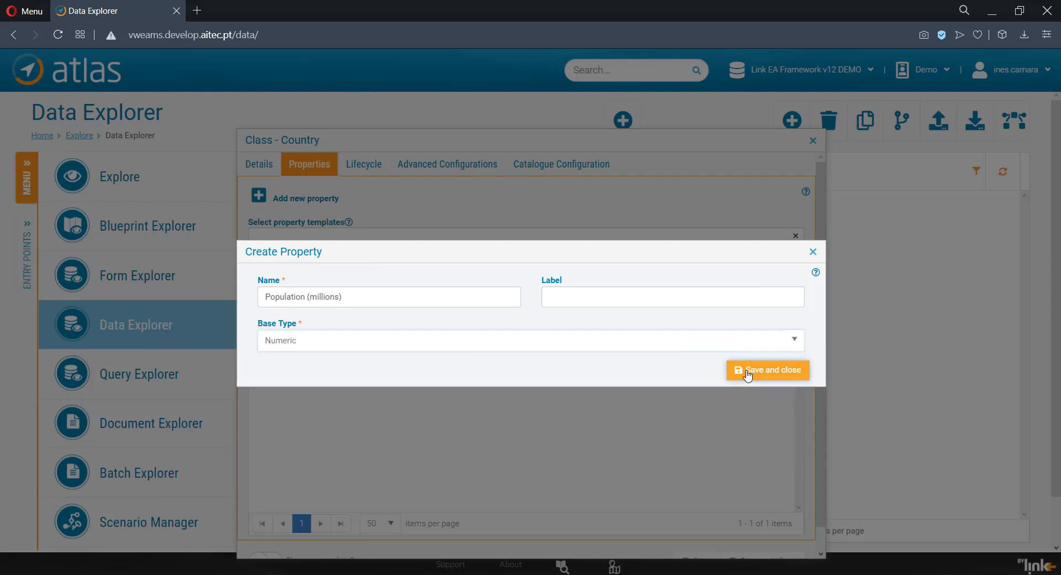
pyautogui.click(747, 375)
# Step: Add a property named National Day with base type Date to the Country class
pyautogui.click(259, 197)
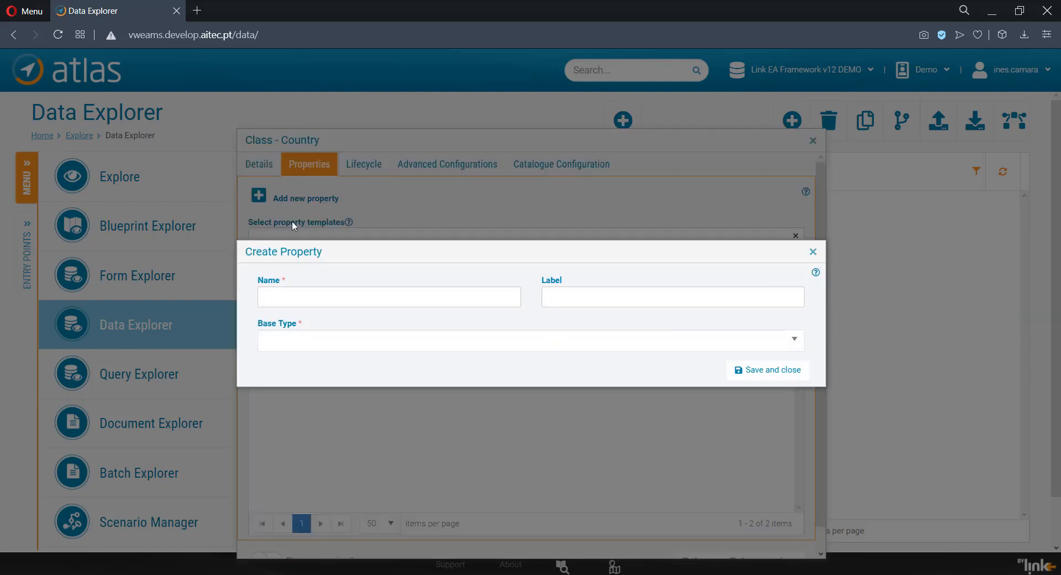
pyautogui.click(323, 296)
pyautogui.write('National Day')
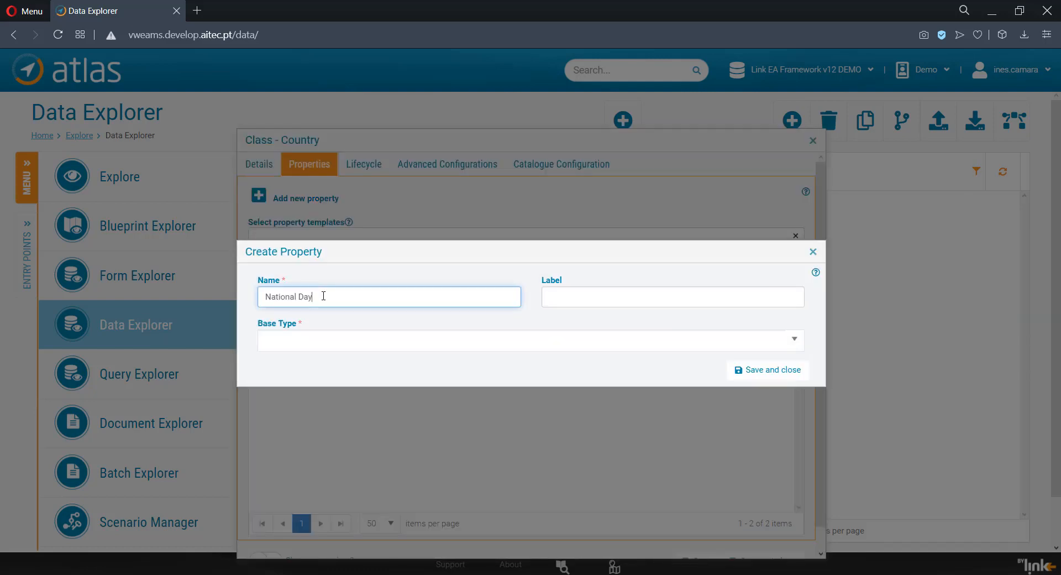
pyautogui.click(324, 339)
pyautogui.write('Dat')
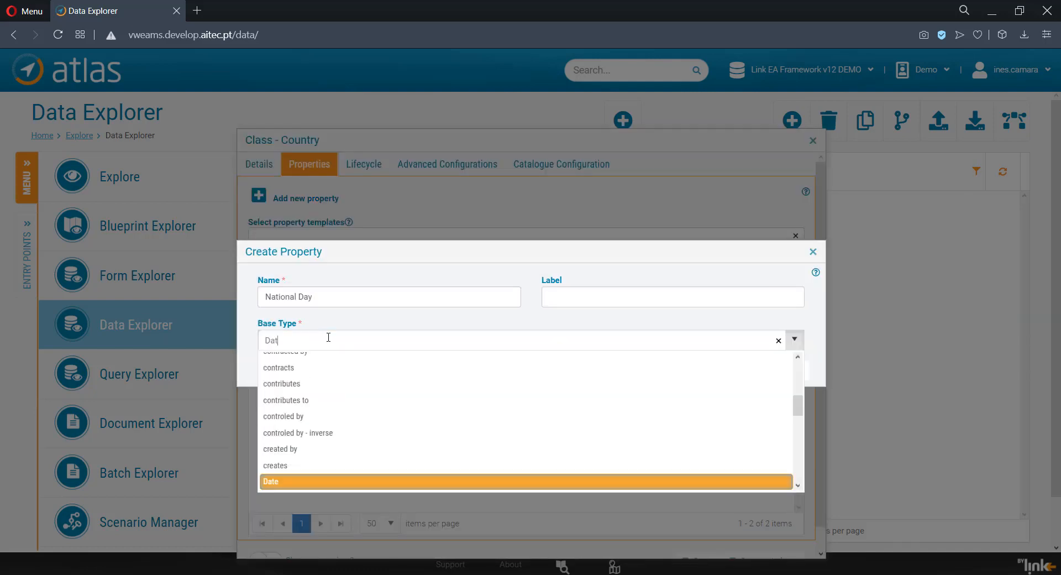
pyautogui.click(311, 478)
pyautogui.click(735, 369)
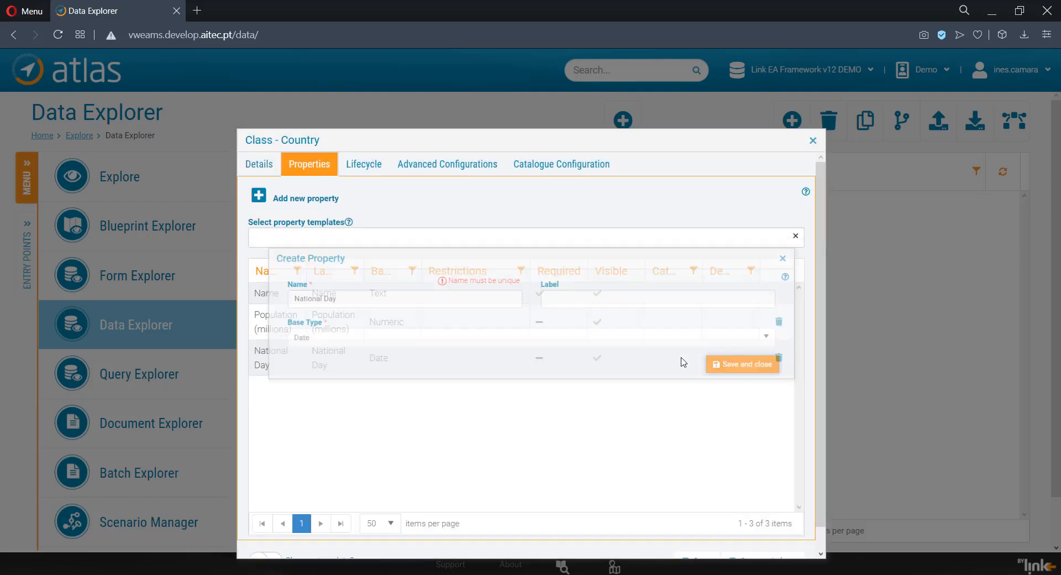
# Step: Add a property named Wikipedia Page with base type Hyperlink to the Country class
pyautogui.click(258, 196)
pyautogui.click(347, 301)
pyautogui.write('Wikipedia Page')
pyautogui.click(348, 339)
pyautogui.write('Hype')
pyautogui.press('Return')
pyautogui.click(740, 369)
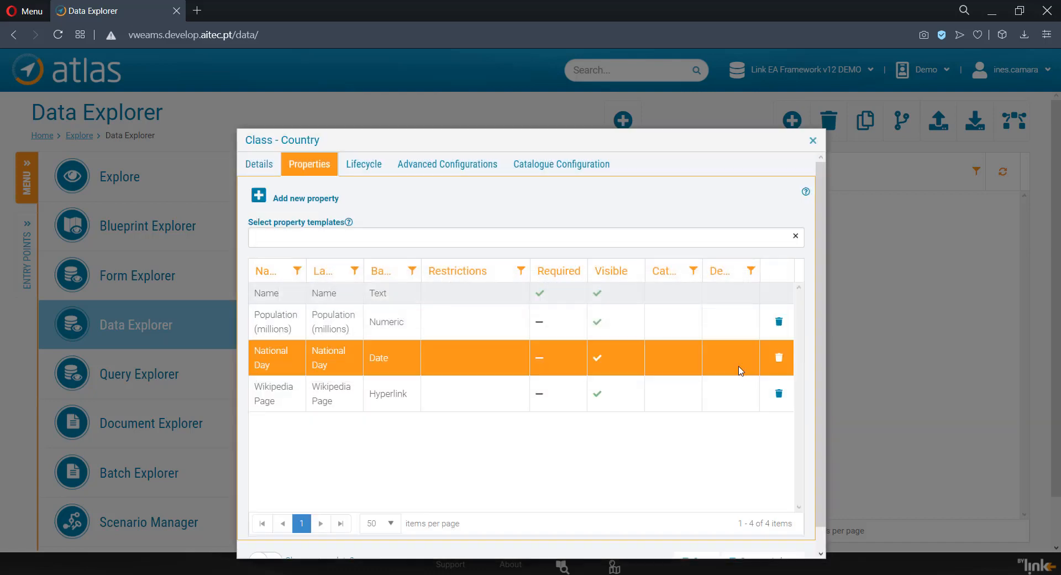
# Step: Add a Cities property with base type aggregates restricted to City, and save the Country class
pyautogui.click(258, 201)
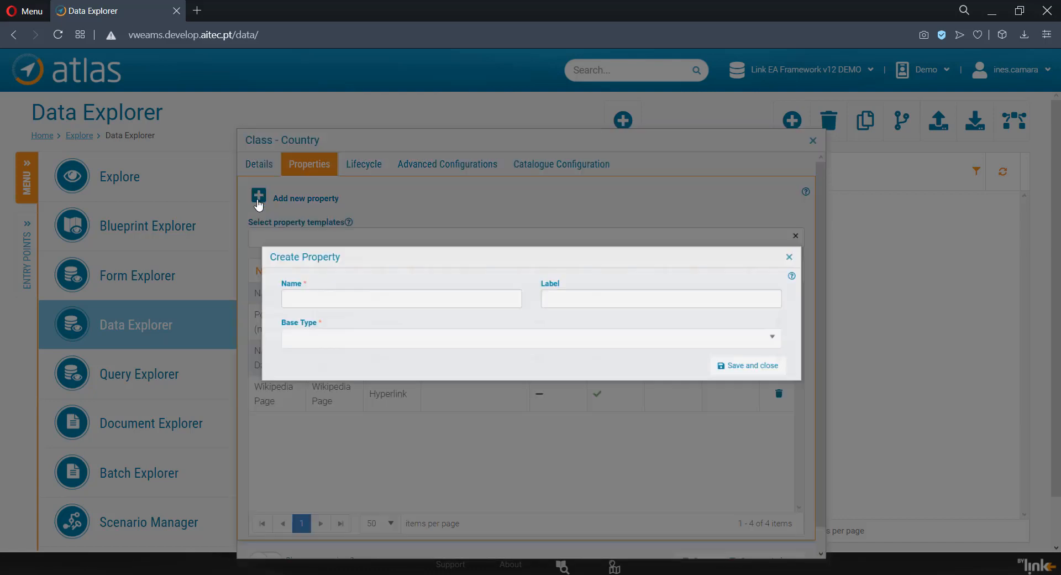
pyautogui.click(319, 294)
pyautogui.write('Cities')
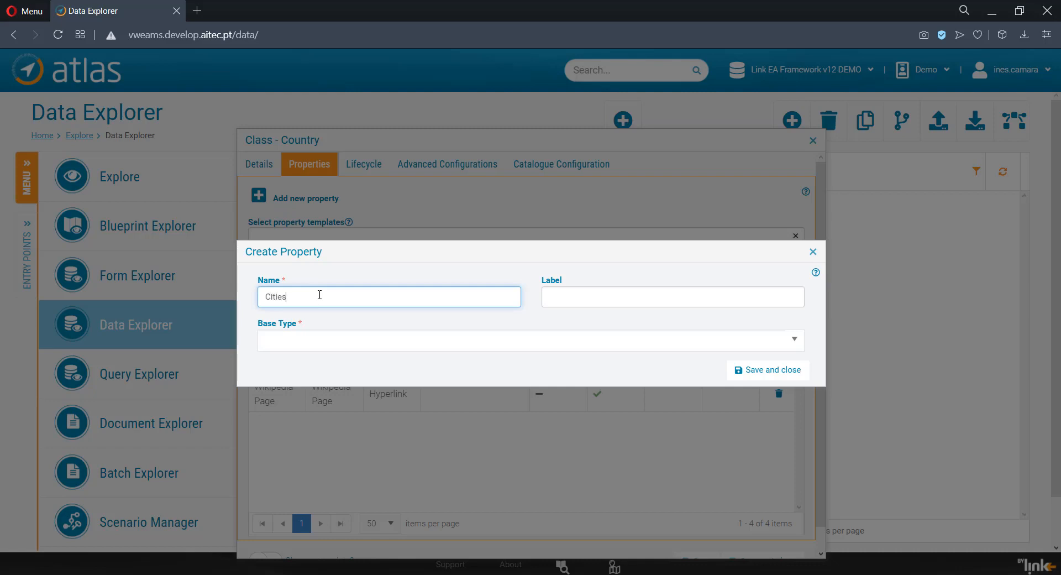
pyautogui.click(304, 339)
pyautogui.write('agg')
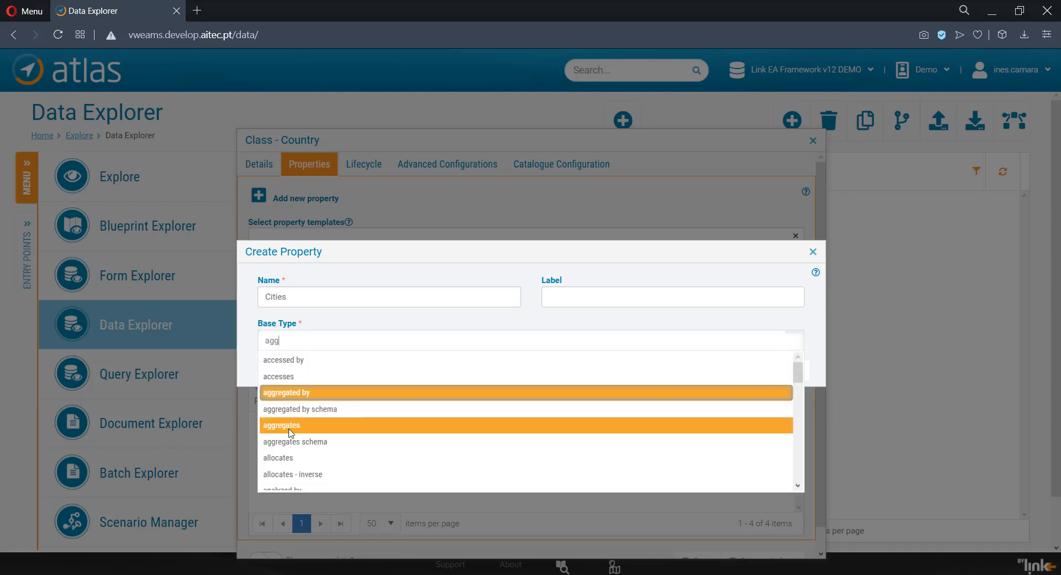
pyautogui.click(291, 433)
pyautogui.click(269, 383)
pyautogui.write('Cit')
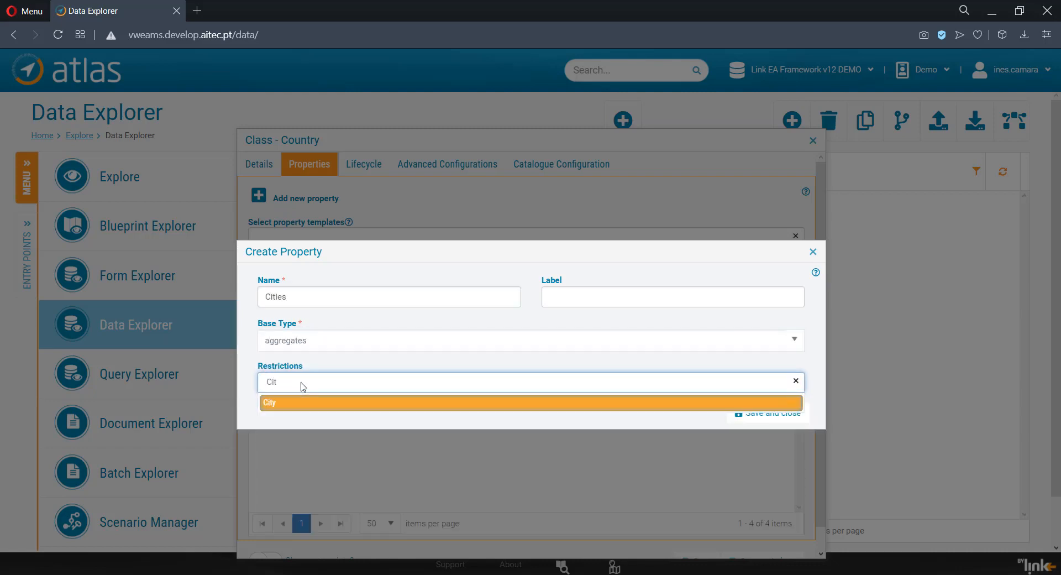
pyautogui.press('Return')
pyautogui.click(748, 419)
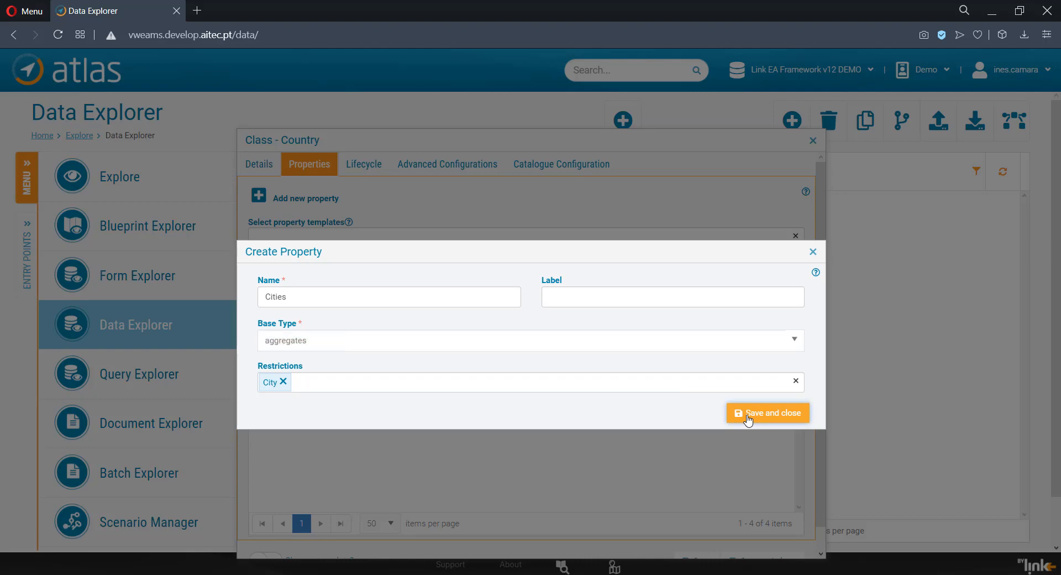
pyautogui.click(748, 419)
pyautogui.scroll(-1, 734, 483)
pyautogui.click(767, 537)
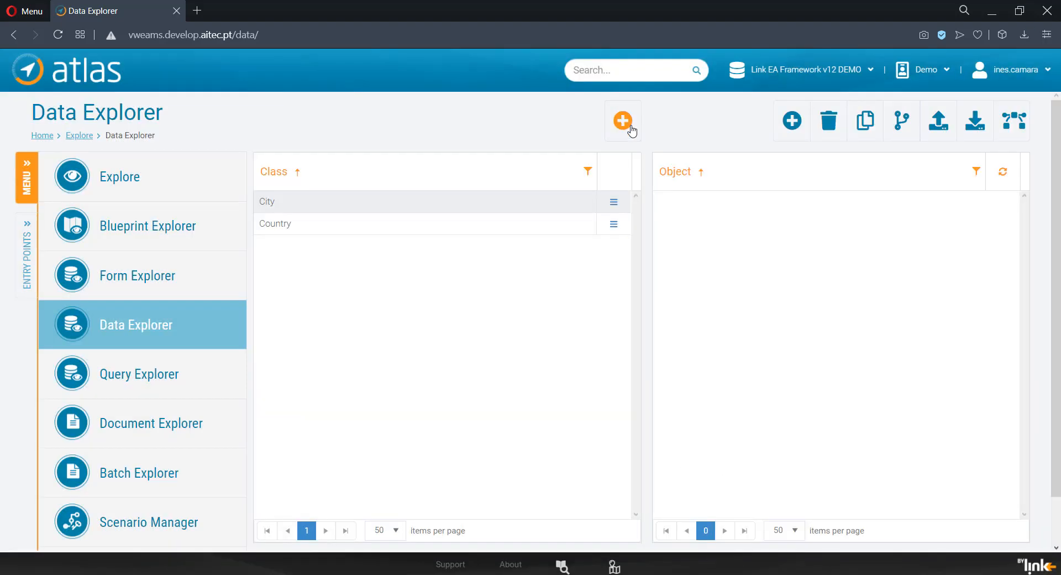
# Step: Create a class named President and give it the actor-03.png image
pyautogui.click(622, 120)
pyautogui.write('President')
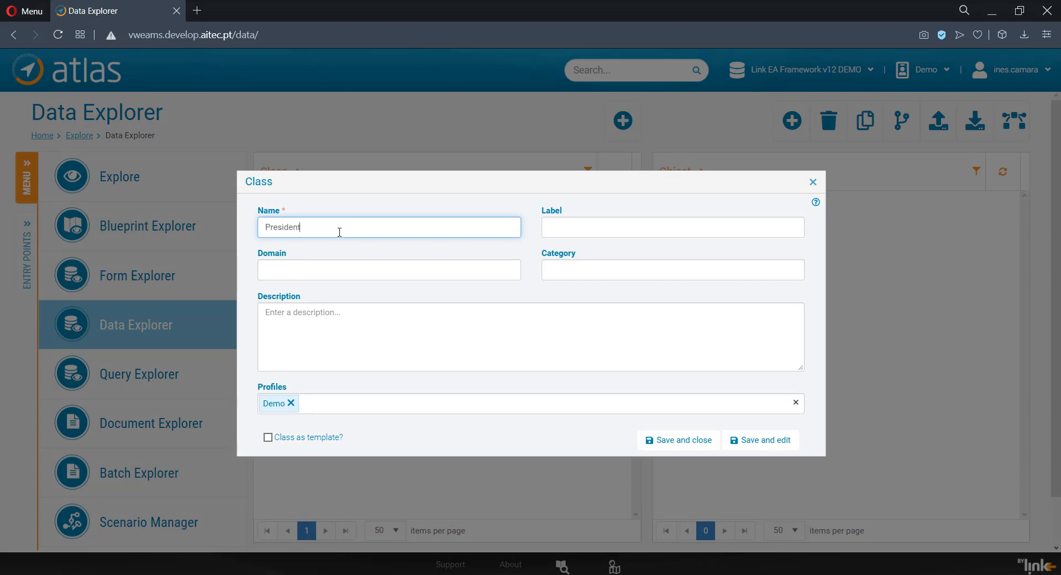
pyautogui.click(761, 439)
pyautogui.click(719, 249)
pyautogui.write('ac')
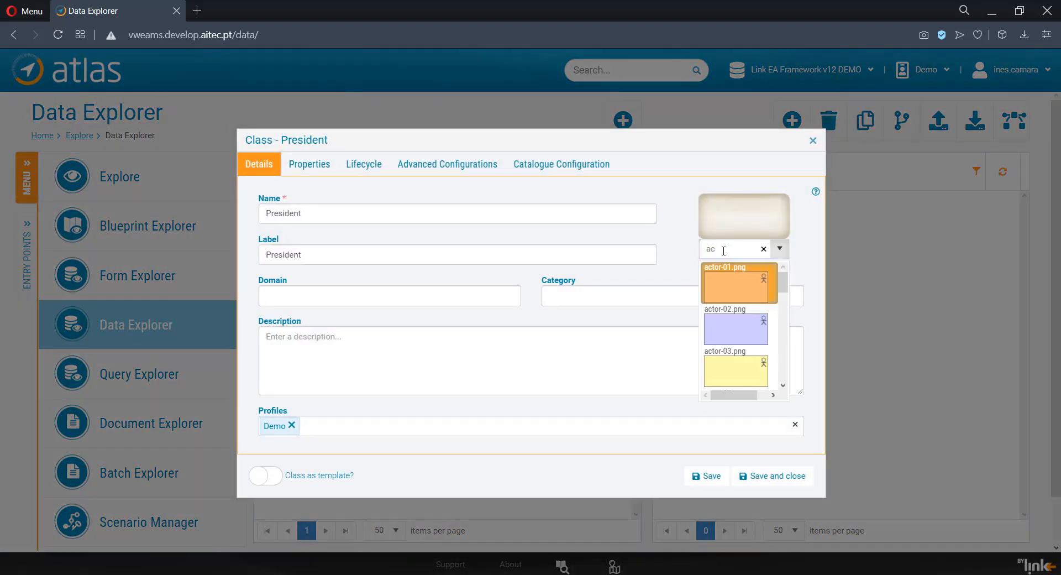
pyautogui.click(758, 367)
# Step: Add a Country property with base type manages restricted to Country, and save the President class
pyautogui.click(313, 165)
pyautogui.click(258, 195)
pyautogui.click(325, 293)
pyautogui.write('Country')
pyautogui.click(375, 335)
pyautogui.write('man')
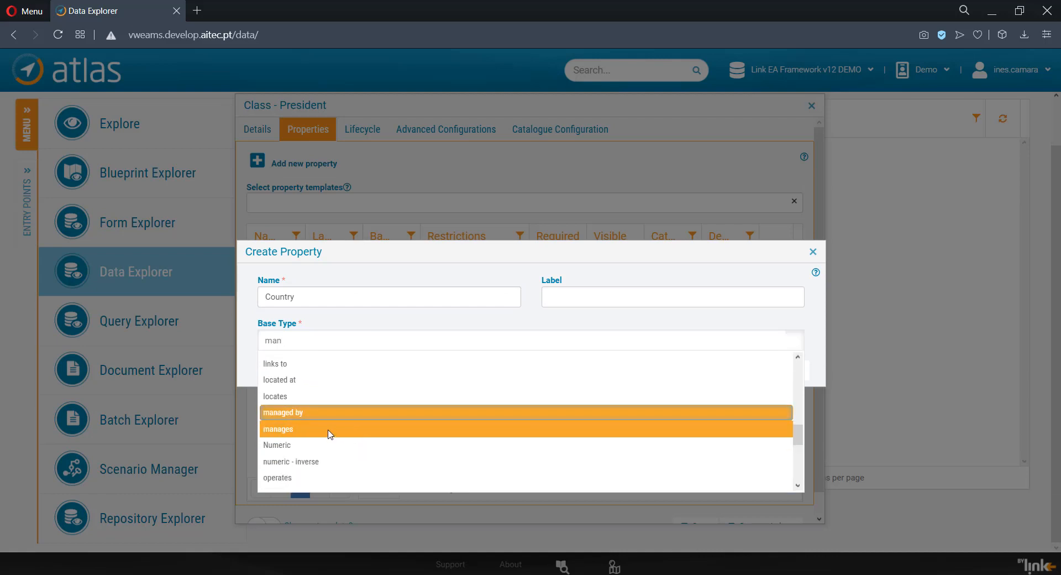
pyautogui.click(332, 434)
pyautogui.click(723, 383)
pyautogui.write('coun')
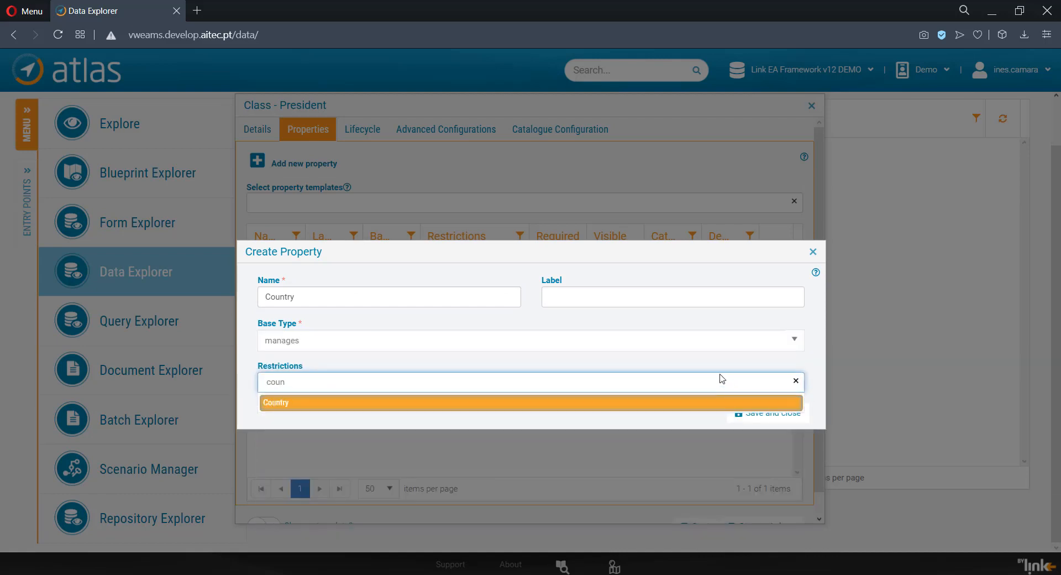
pyautogui.click(733, 402)
pyautogui.click(771, 416)
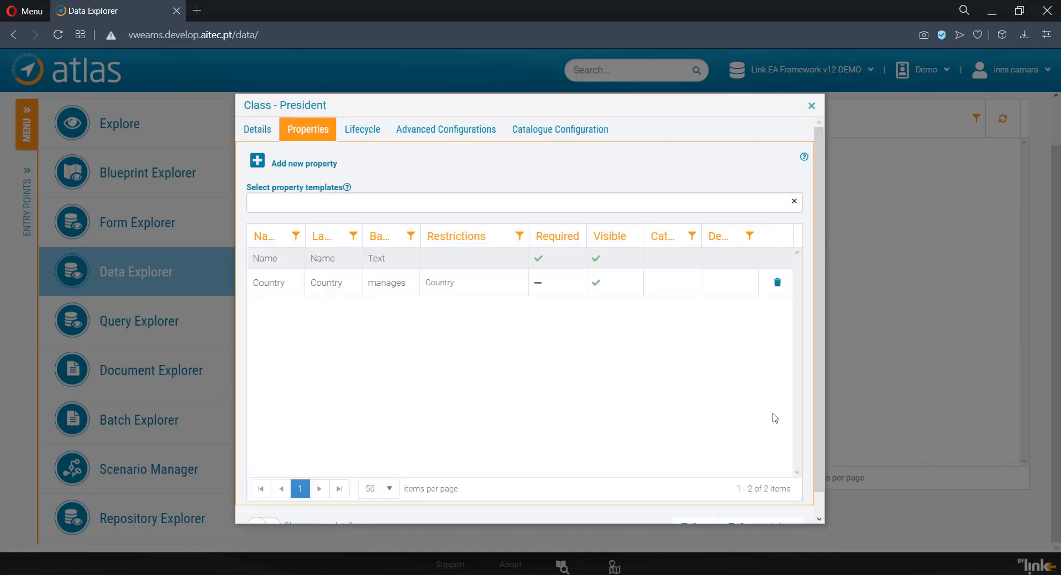
pyautogui.scroll(-1, 774, 417)
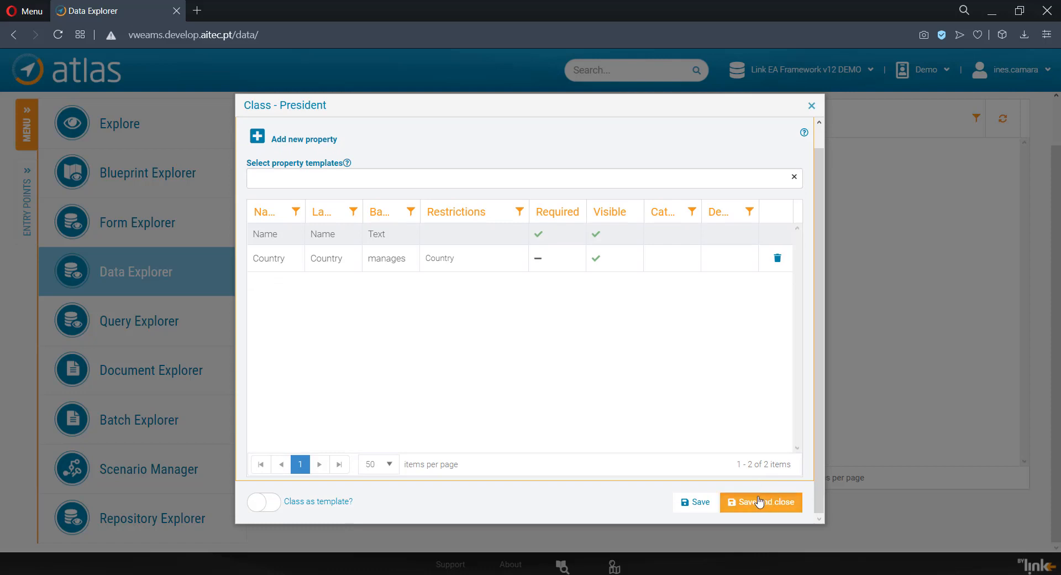
pyautogui.click(758, 501)
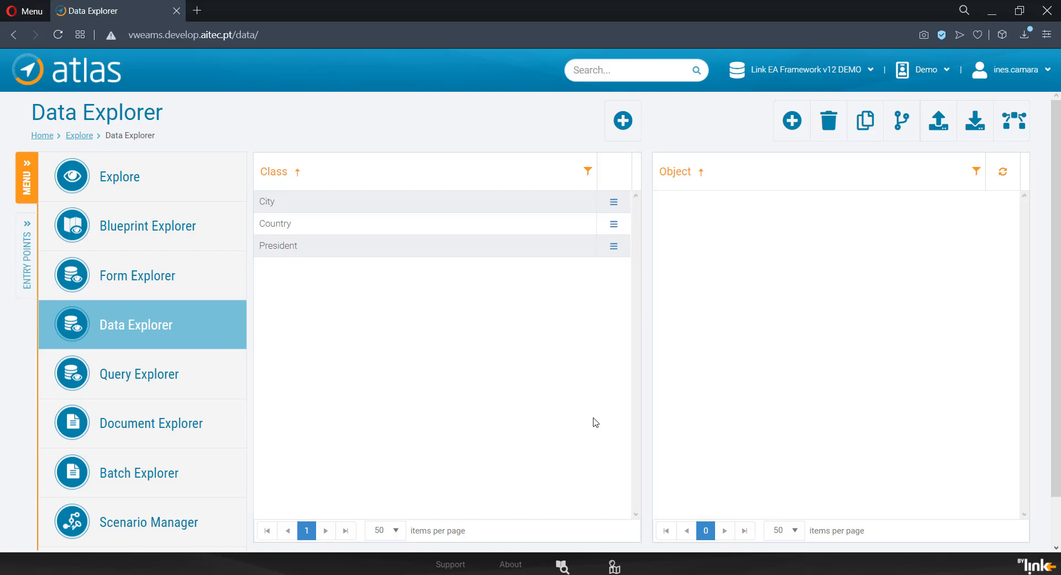
# Step: Create a class named Template – Common Properties, mark it as a template, and save it for further editing
pyautogui.click(620, 122)
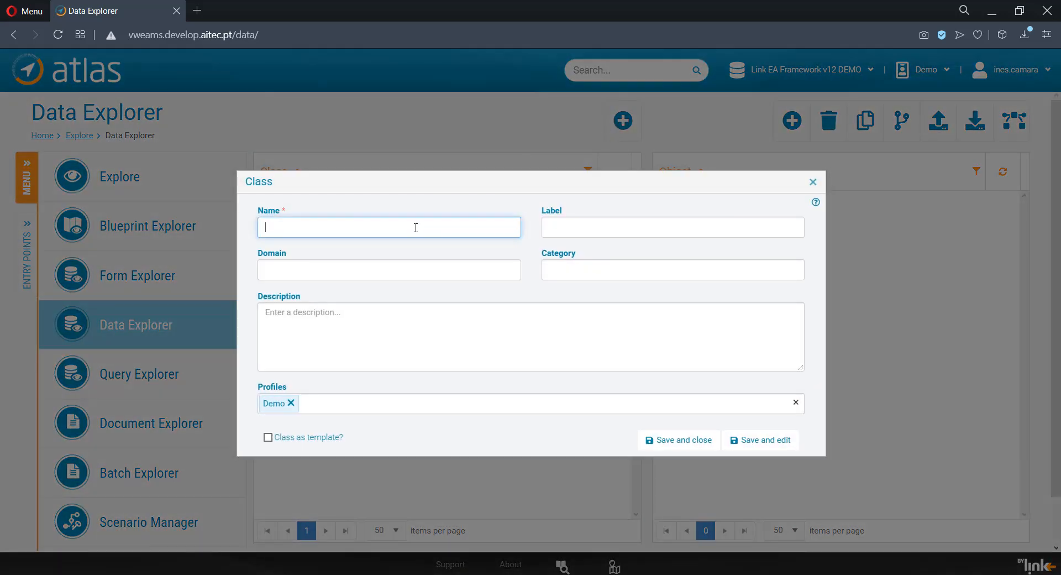
pyautogui.write('Template -- Common Properties')
pyautogui.click(268, 438)
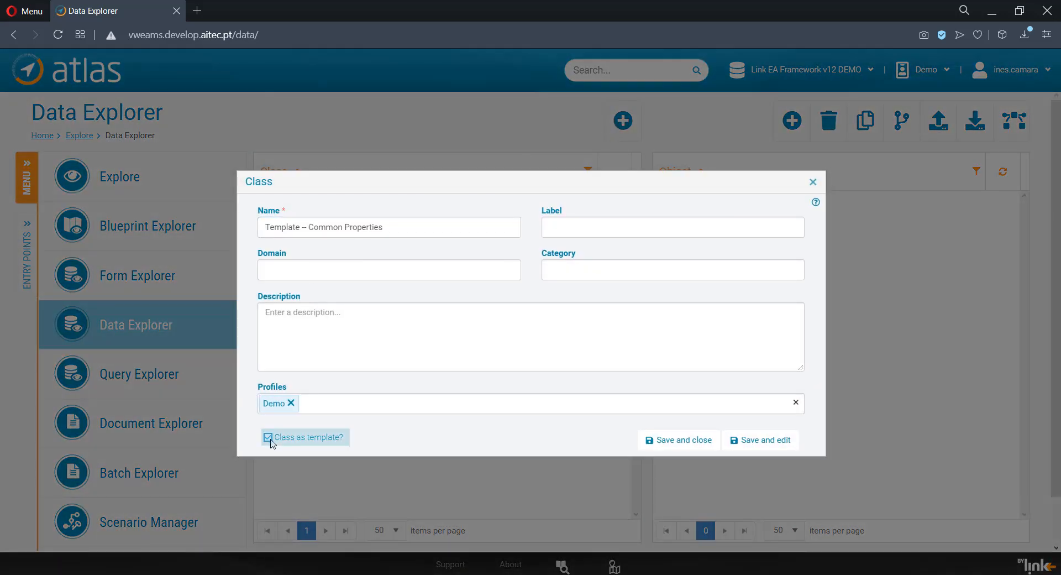
pyautogui.click(744, 440)
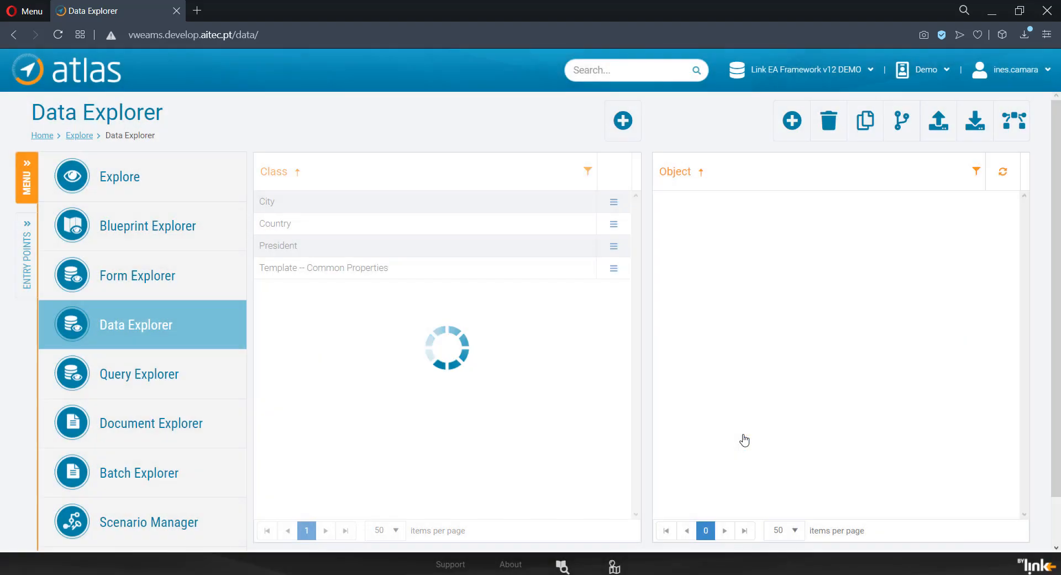
# Step: Add a Description property with base type Text to the common properties template
pyautogui.click(310, 166)
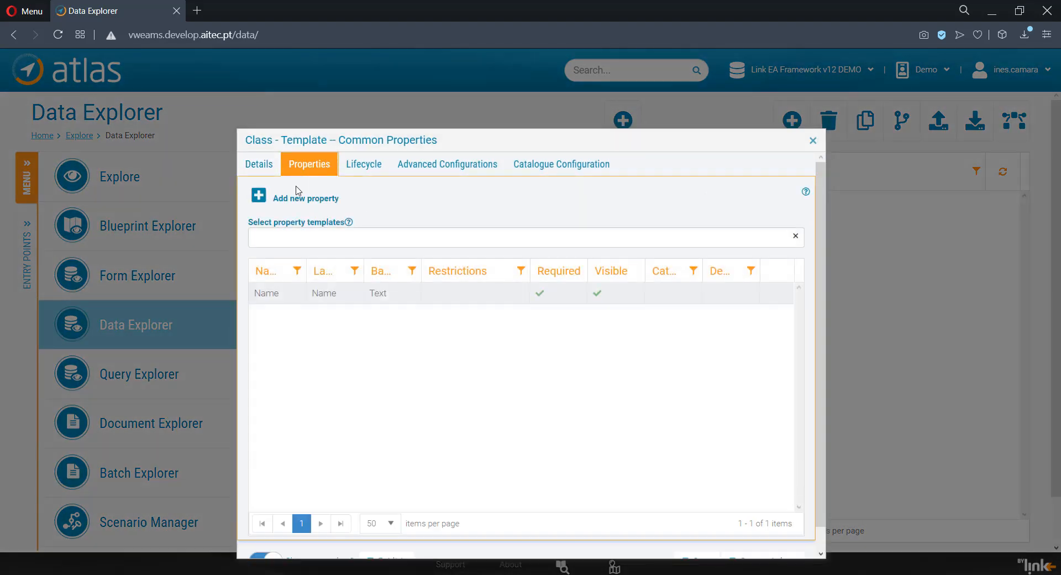
pyautogui.click(259, 196)
pyautogui.click(288, 299)
pyautogui.write('Description')
pyautogui.click(301, 341)
pyautogui.write('T')
pyautogui.click(271, 465)
pyautogui.click(753, 370)
# Step: Add an Image property with base type Text to the common properties template, and save the class
pyautogui.click(260, 199)
pyautogui.click(310, 297)
pyautogui.write('Image')
pyautogui.click(308, 340)
pyautogui.write('T')
pyautogui.press('Return')
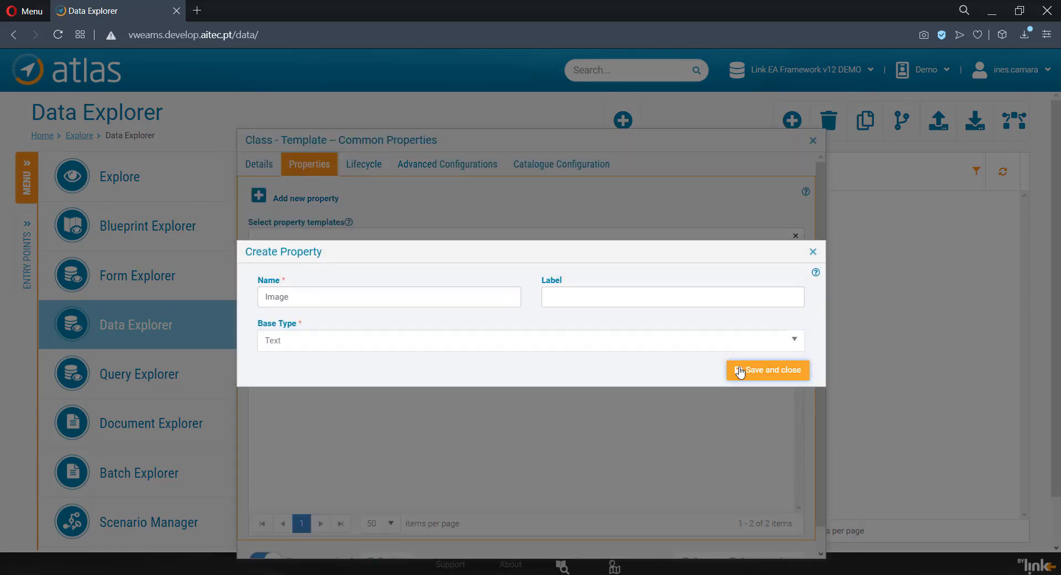
pyautogui.click(737, 371)
pyautogui.scroll(-1, 746, 453)
pyautogui.click(752, 539)
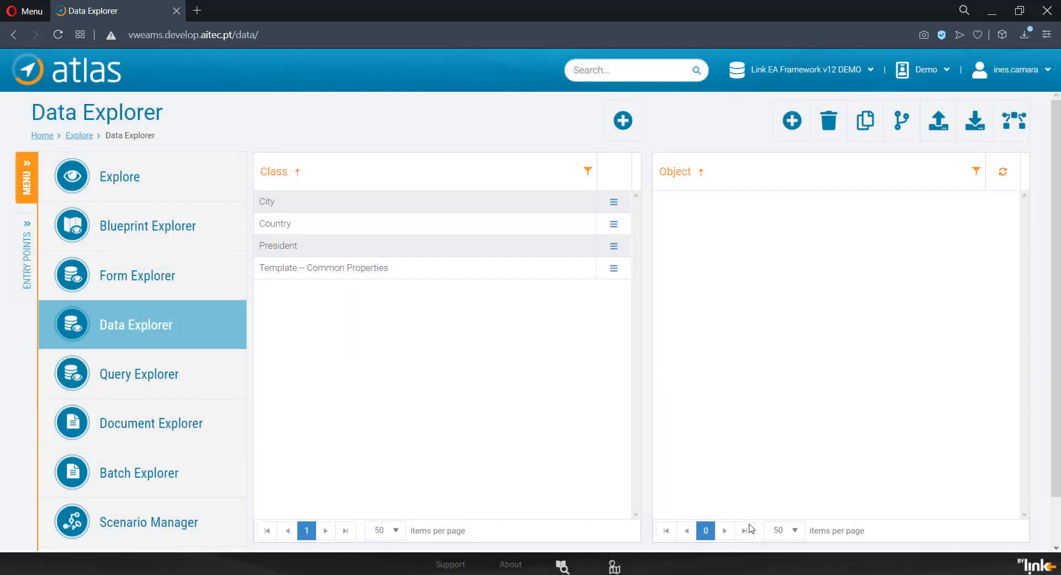
# Step: Apply the Template – Common Properties property template to the City class, merging its properties, and save the class
pyautogui.click(614, 202)
pyautogui.click(584, 256)
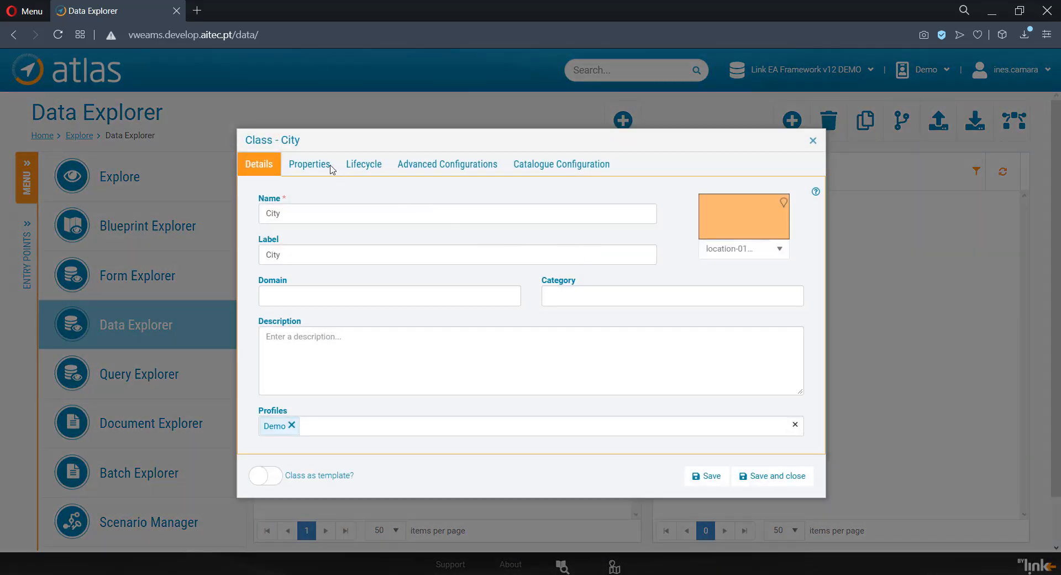
pyautogui.click(330, 167)
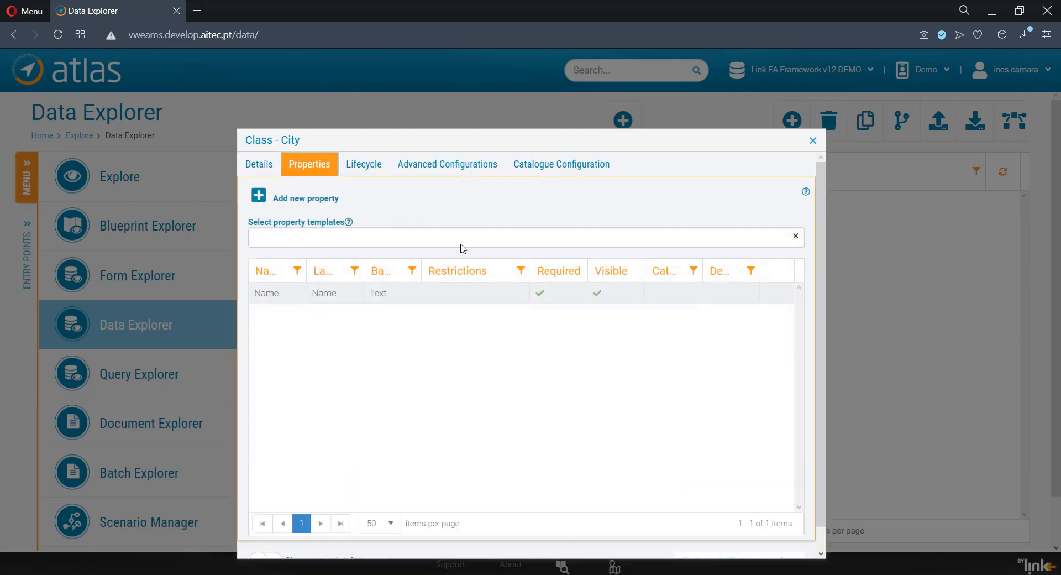
pyautogui.click(472, 244)
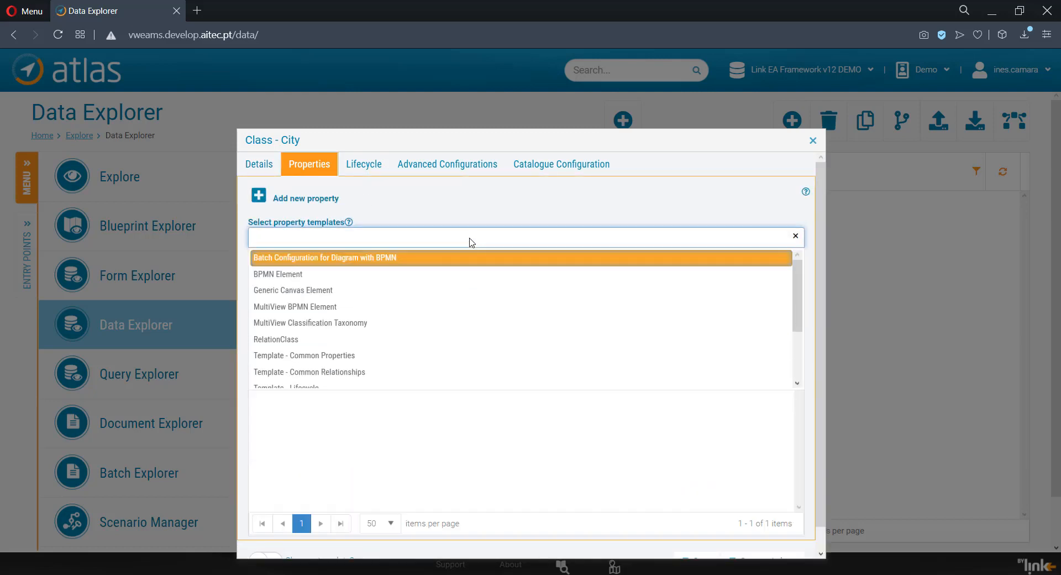
pyautogui.write('t')
pyautogui.click(384, 357)
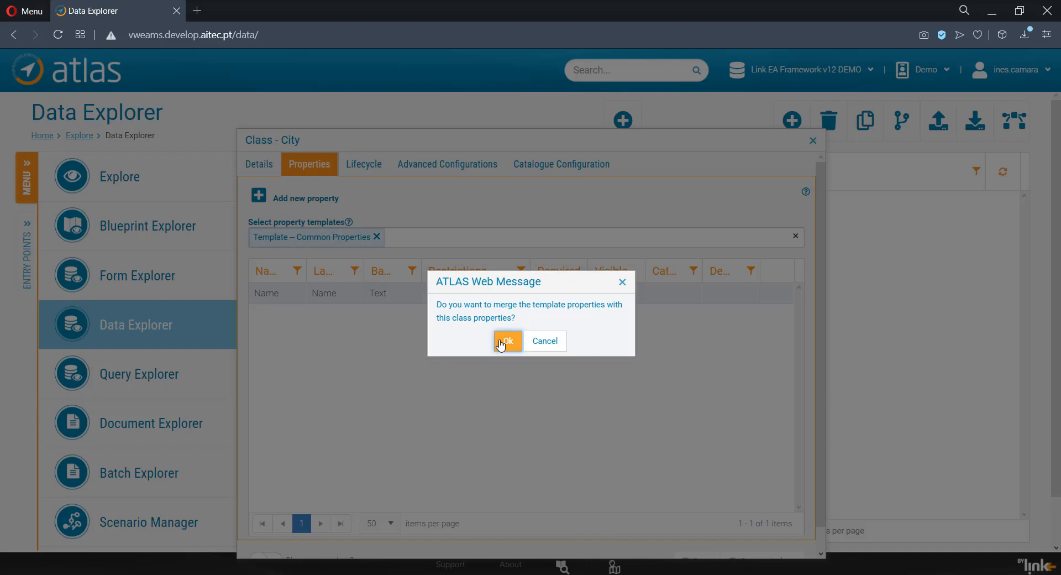
pyautogui.click(501, 343)
pyautogui.click(765, 541)
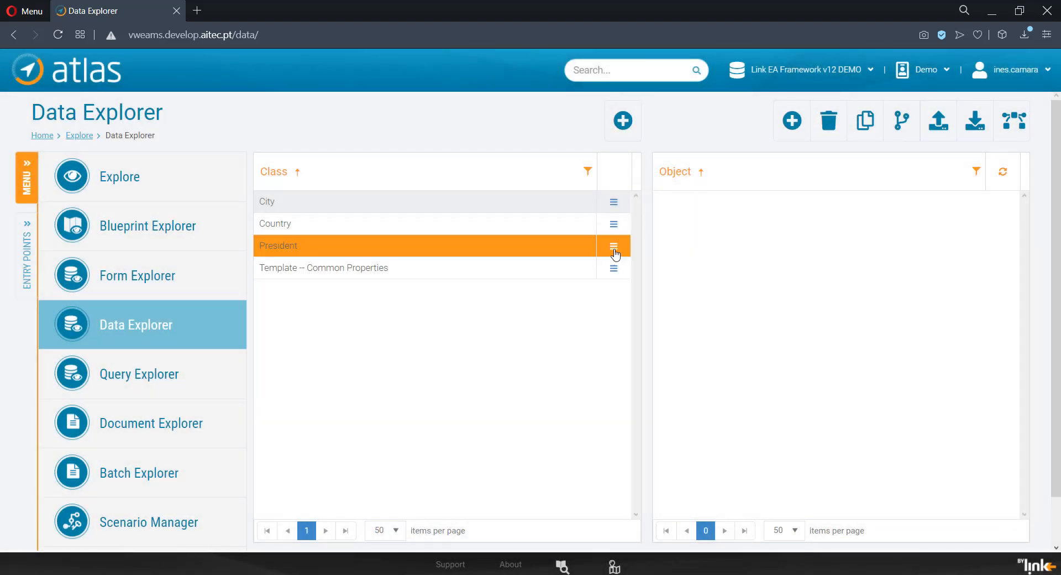
# Step: Apply the Template – Common Properties property template to the Country class, merging its properties, and save the class
pyautogui.click(615, 244)
pyautogui.click(614, 223)
pyautogui.click(585, 279)
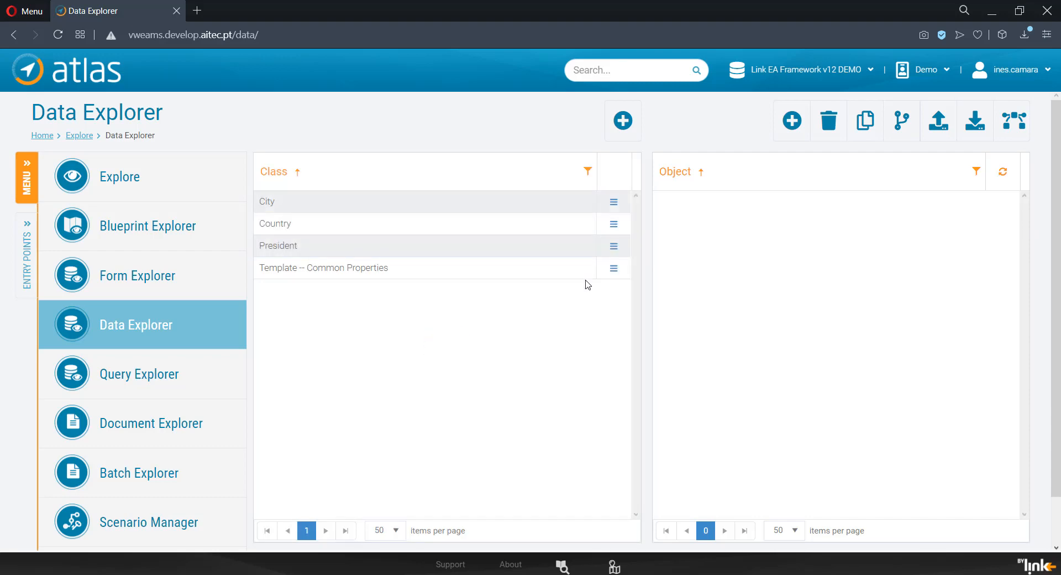
pyautogui.click(310, 164)
pyautogui.click(386, 239)
pyautogui.scroll(-2, 374, 298)
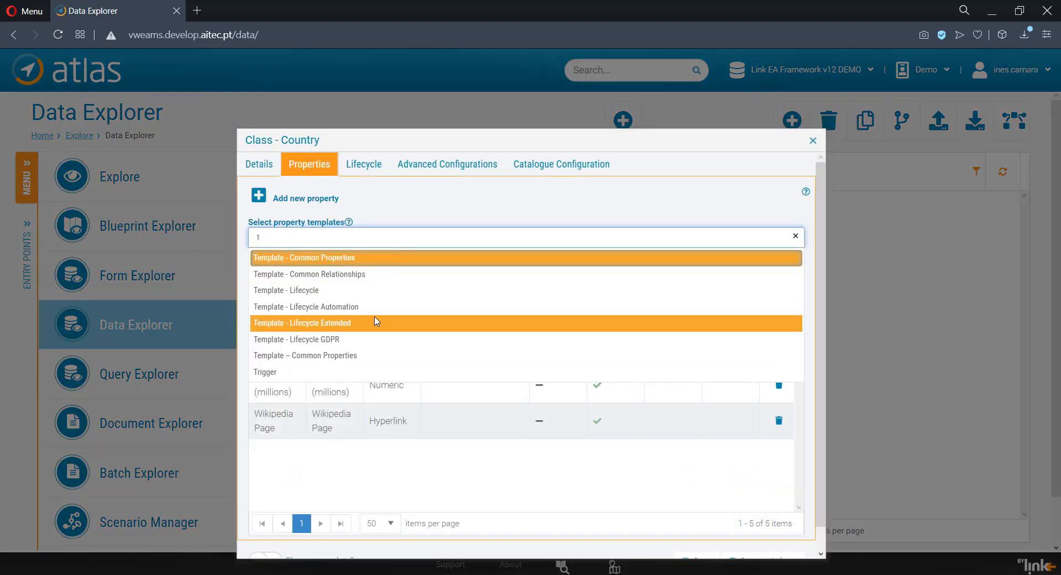
pyautogui.click(332, 256)
pyautogui.click(505, 341)
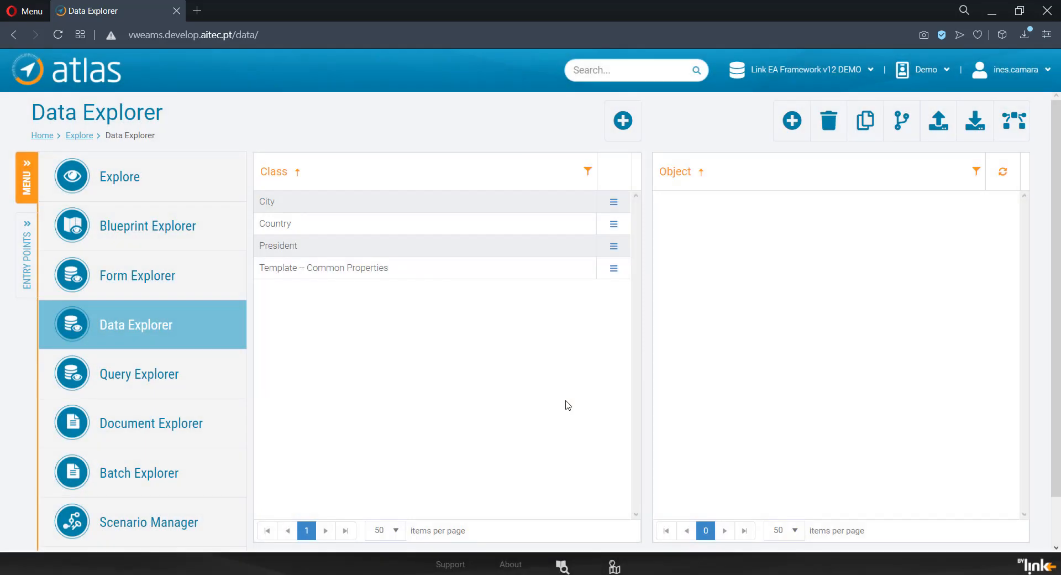
# Step: Review the details of the Template – Common Properties class, and close it without changes
pyautogui.click(613, 268)
pyautogui.click(564, 327)
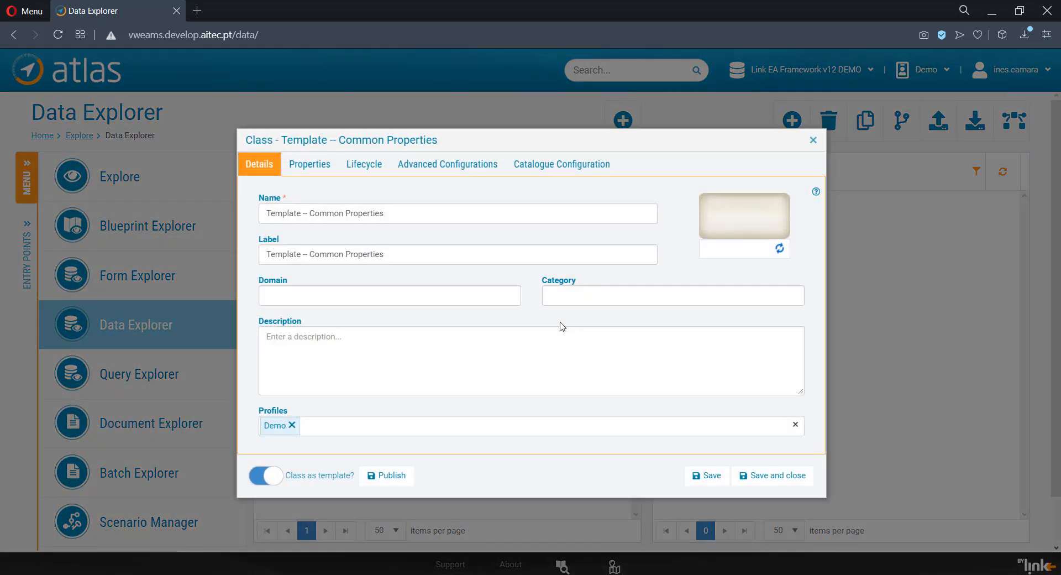
pyautogui.click(813, 140)
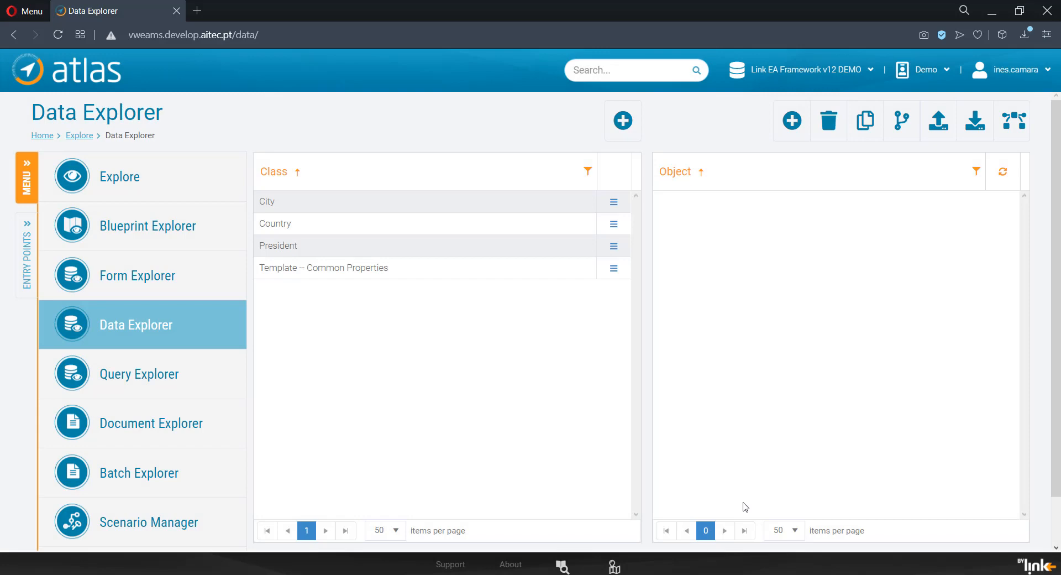
# Step: Create a Country object named Portugal and save it for further editing
pyautogui.click(793, 120)
pyautogui.click(621, 321)
pyautogui.write('Portugal')
pyautogui.click(690, 348)
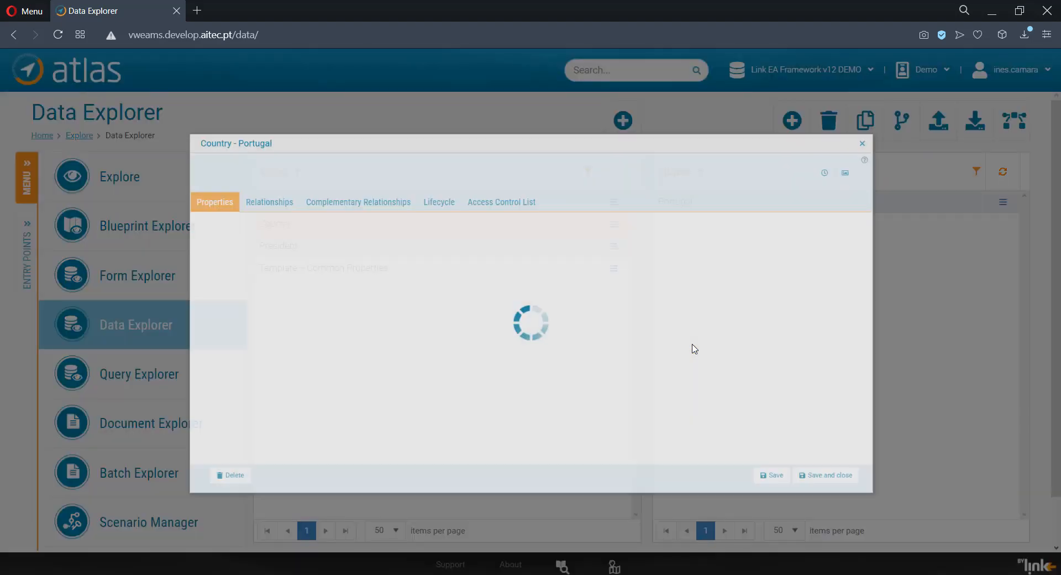
# Step: Paste the country's introductory text into Portugal's Description property, and set National Day to 10-06-2021
pyautogui.click(930, 314)
pyautogui.click(711, 337)
pyautogui.write("Portugal is a southern European country on the Iberian Peninsula, bordering Spain. Its location on the Atlantic Ocean has influenced many aspects of its culture: salt cod and grilled sardines are national dishes, the Algarve's beaches are a major destination and much of the nation's architecture dates to the 1500s–1800s, when Portugal had a powerful maritime empire")
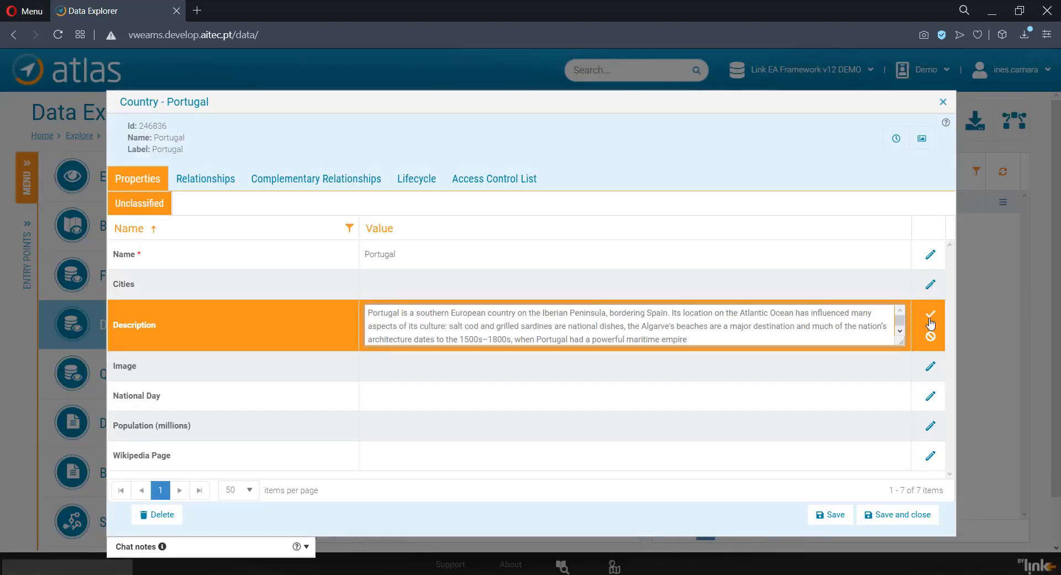
pyautogui.click(931, 316)
pyautogui.click(931, 409)
pyautogui.write('10-06-2021')
pyautogui.click(931, 409)
pyautogui.click(930, 438)
pyautogui.write('10.28')
pyautogui.click(931, 435)
pyautogui.click(931, 468)
pyautogui.write('https://en.wikipedia.org/wiki/Portugal')
pyautogui.click(930, 467)
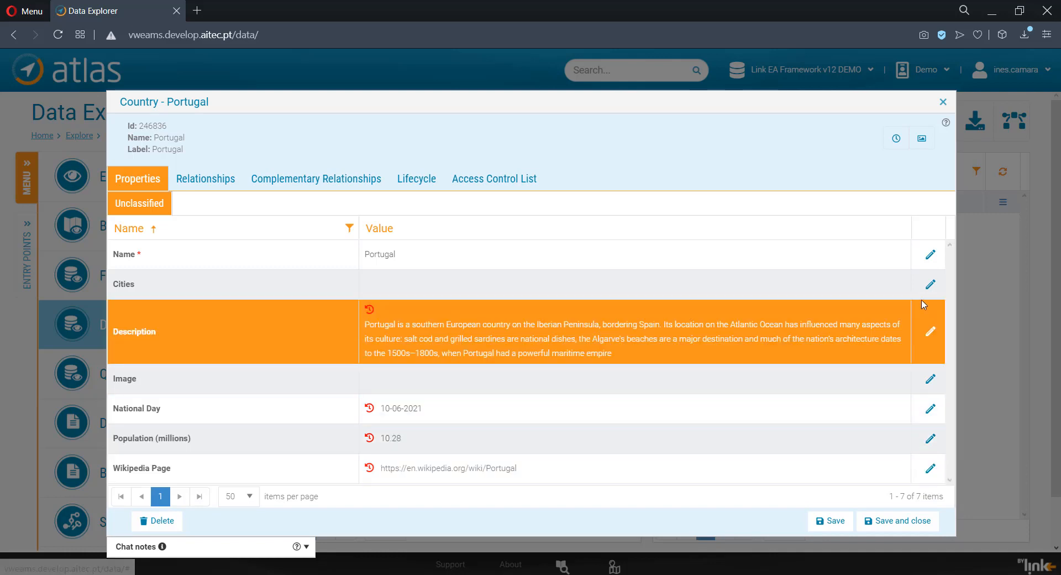
# Step: Add Lisbon and Porto to Portugal's Cities property, and save the object
pyautogui.click(931, 284)
pyautogui.write('Lisbon')
pyautogui.click(882, 292)
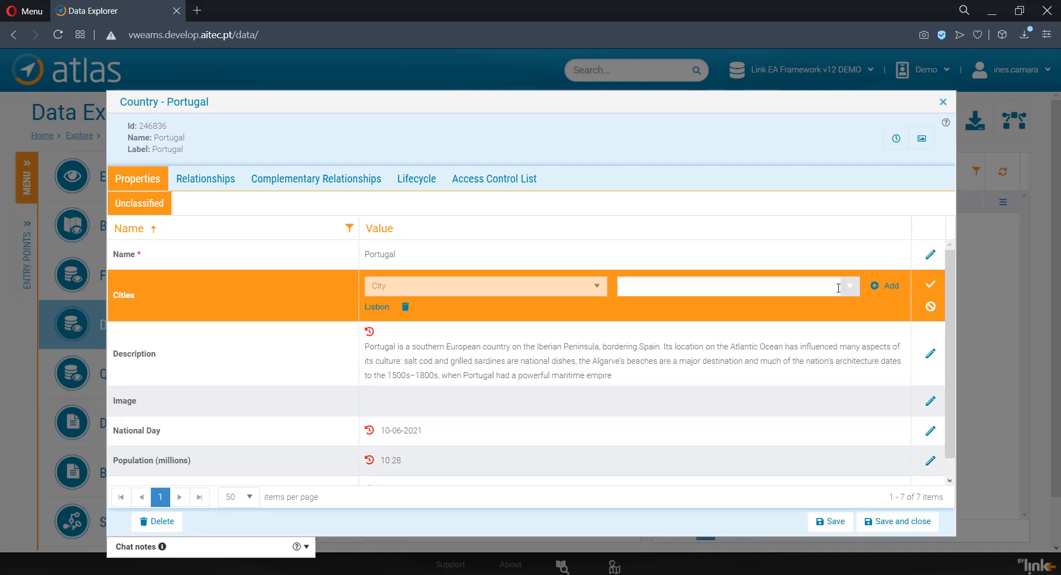
pyautogui.click(812, 288)
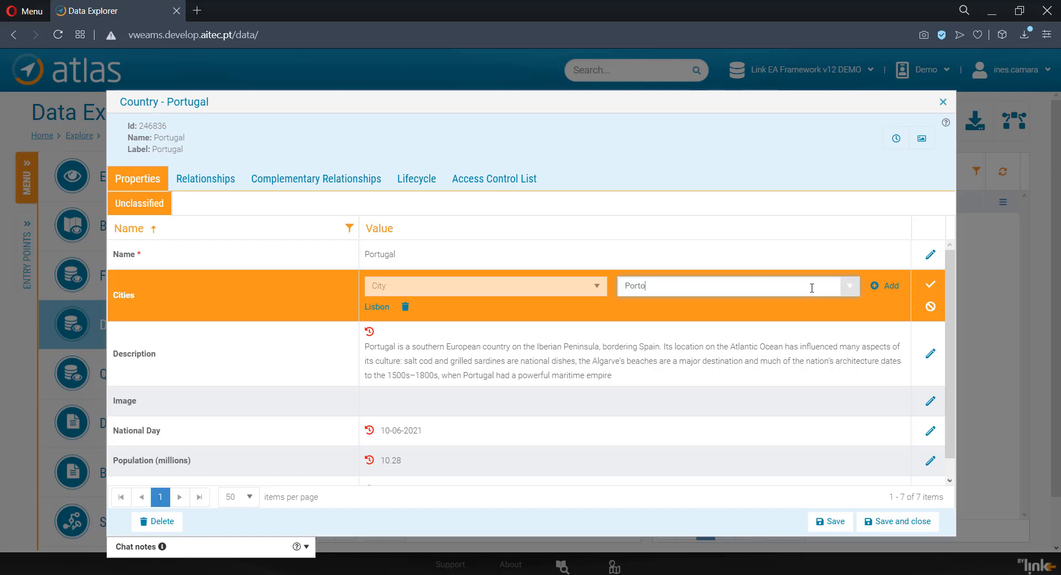
pyautogui.click(931, 292)
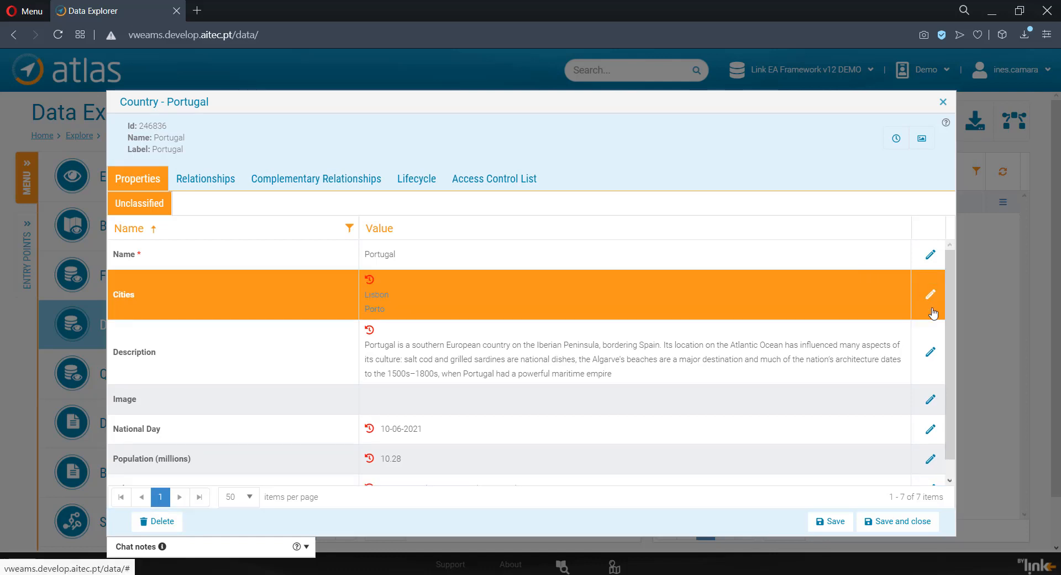
pyautogui.click(830, 521)
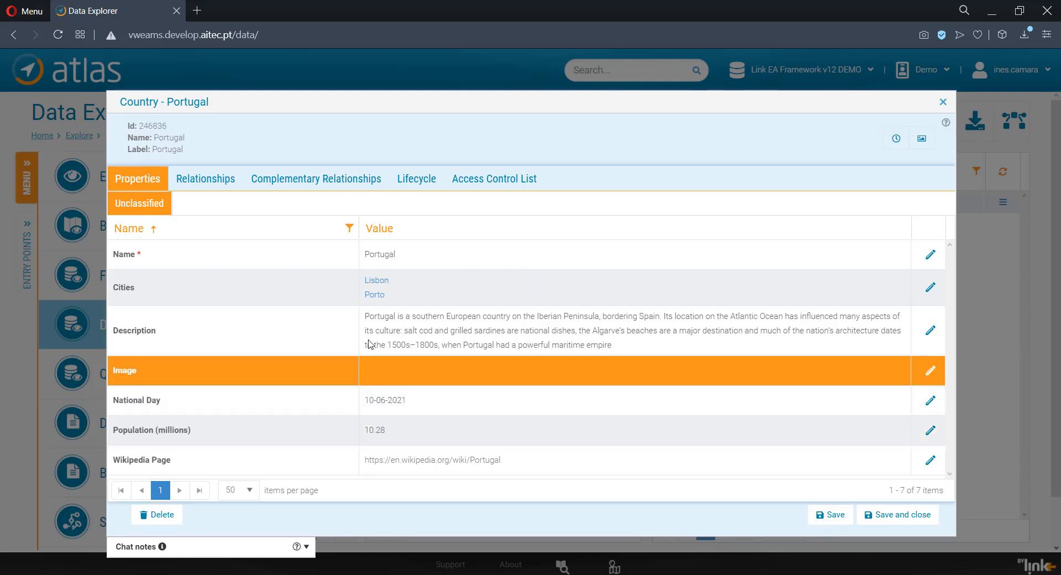
# Step: Examine Portugal's relationships and complementary relationships, and close the object
pyautogui.click(225, 185)
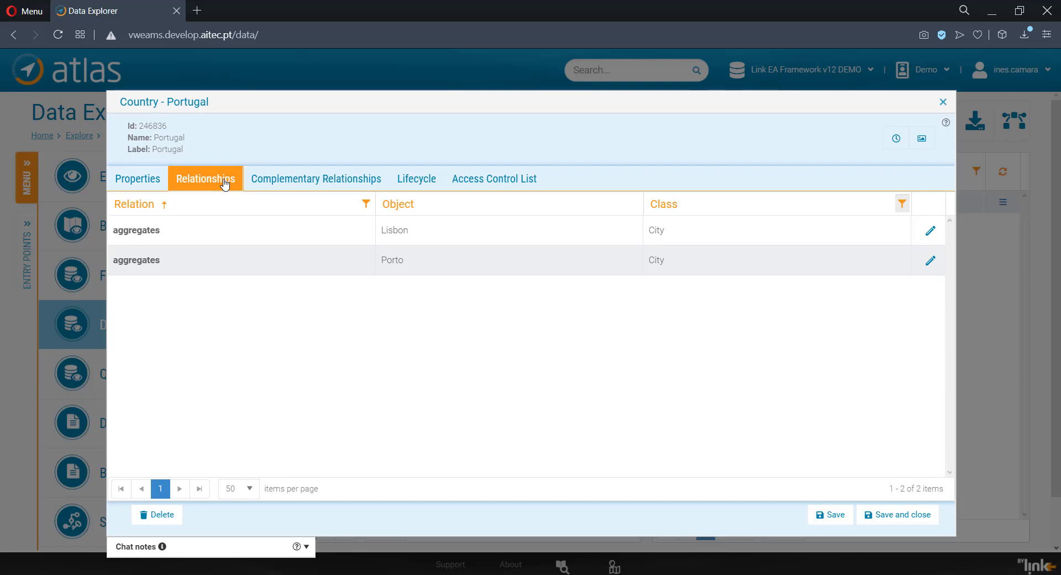
pyautogui.click(285, 182)
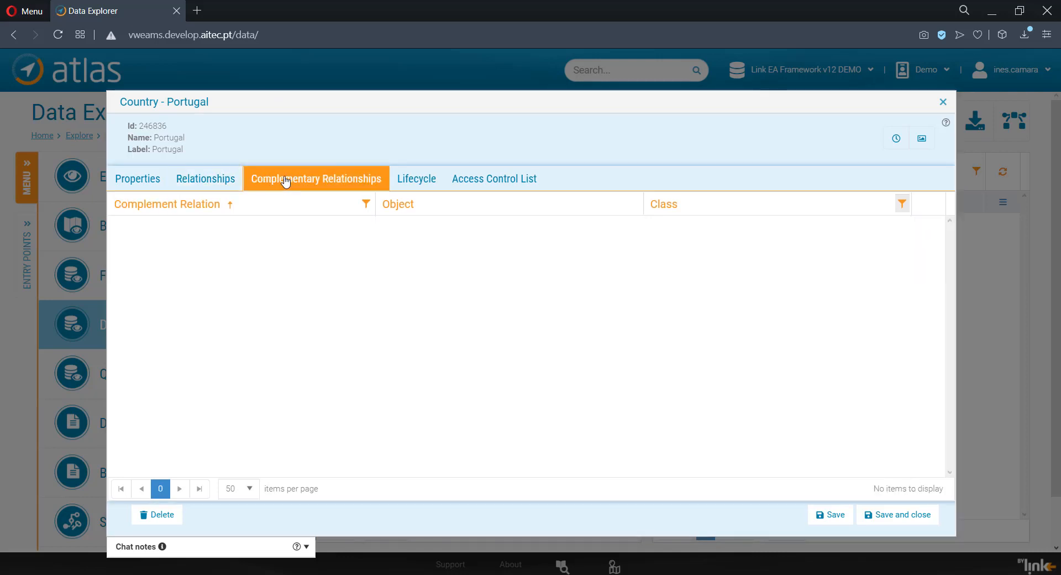
pyautogui.click(942, 103)
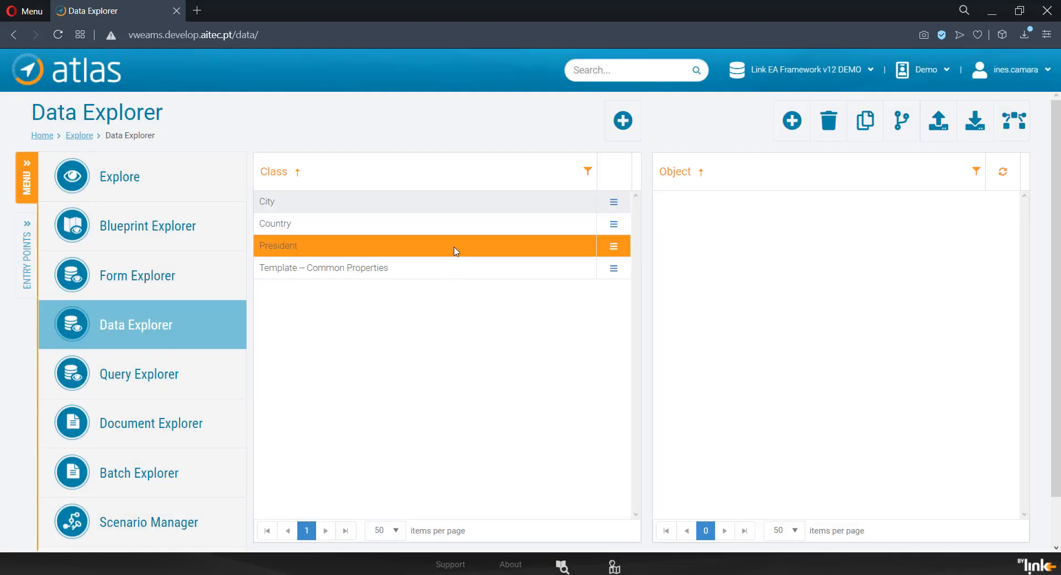
# Step: Create a President object named Marcelo Rebelo de Sousa and save it for further editing
pyautogui.click(792, 120)
pyautogui.write('Marcelo Rebelo de Sousa')
pyautogui.click(681, 349)
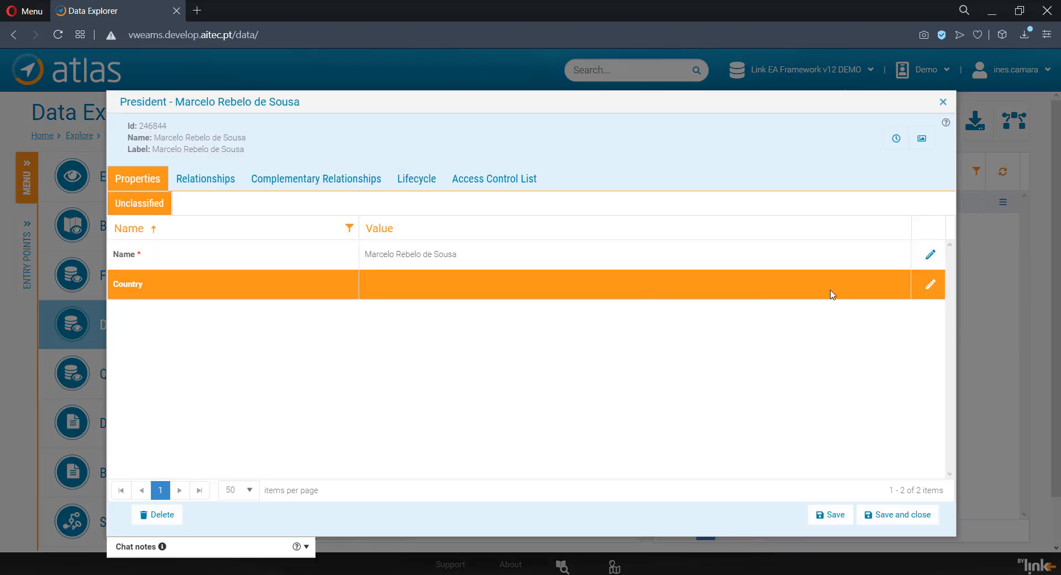
# Step: Set the president's Country property to Portugal, and save and close the object
pyautogui.click(931, 284)
pyautogui.click(854, 296)
pyautogui.click(840, 310)
pyautogui.click(887, 292)
pyautogui.click(931, 285)
pyautogui.click(890, 515)
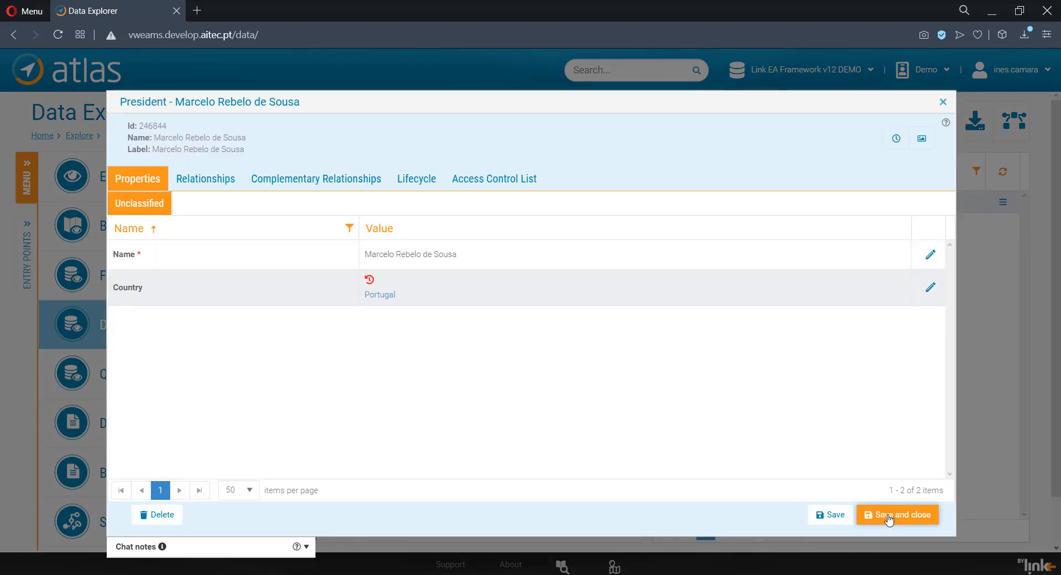
# Step: Review the objects stored under the City, Country and President classes
pyautogui.click(442, 202)
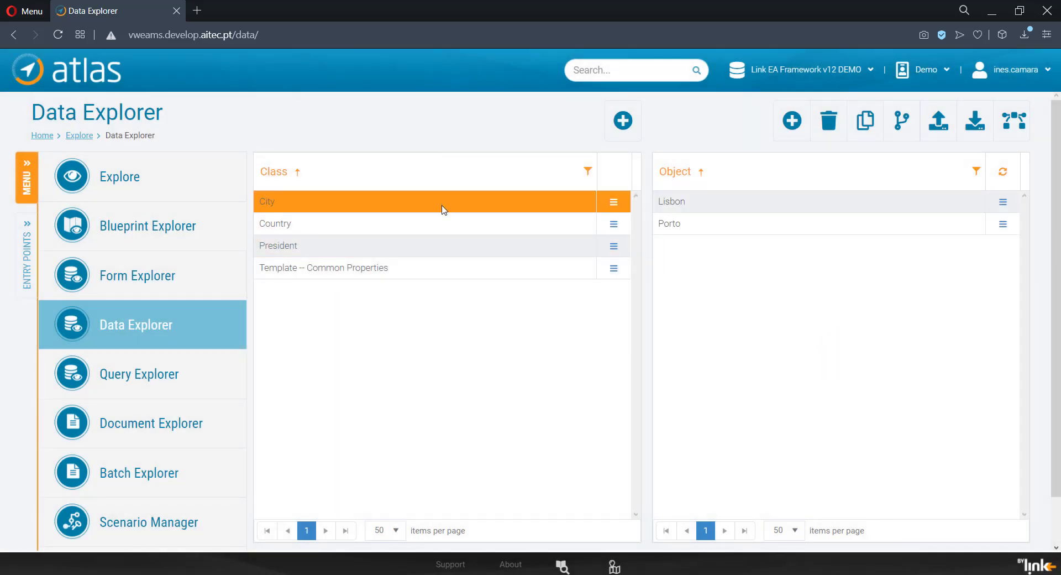
pyautogui.click(443, 224)
pyautogui.click(442, 252)
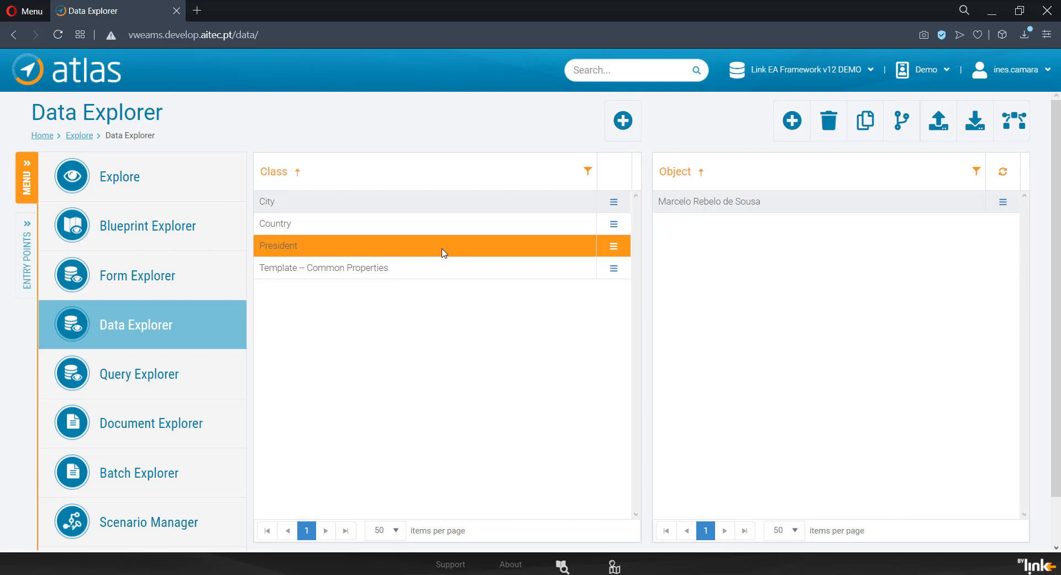
# Step: Create a blueprint named My First Blueprint without a representation part, and save it for further editing
pyautogui.click(235, 246)
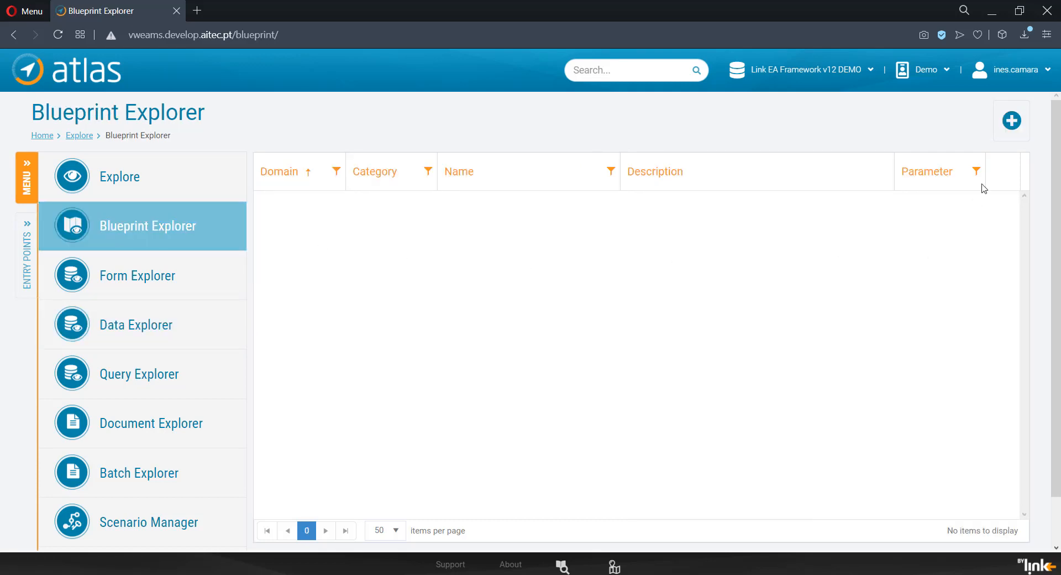
pyautogui.click(1007, 122)
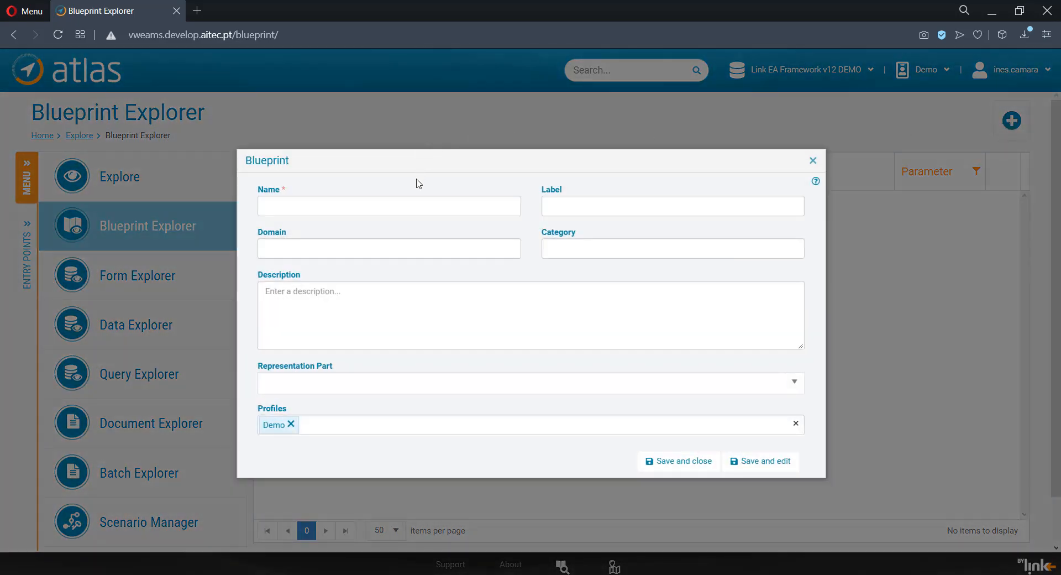
pyautogui.click(408, 206)
pyautogui.write('My First Blueprint')
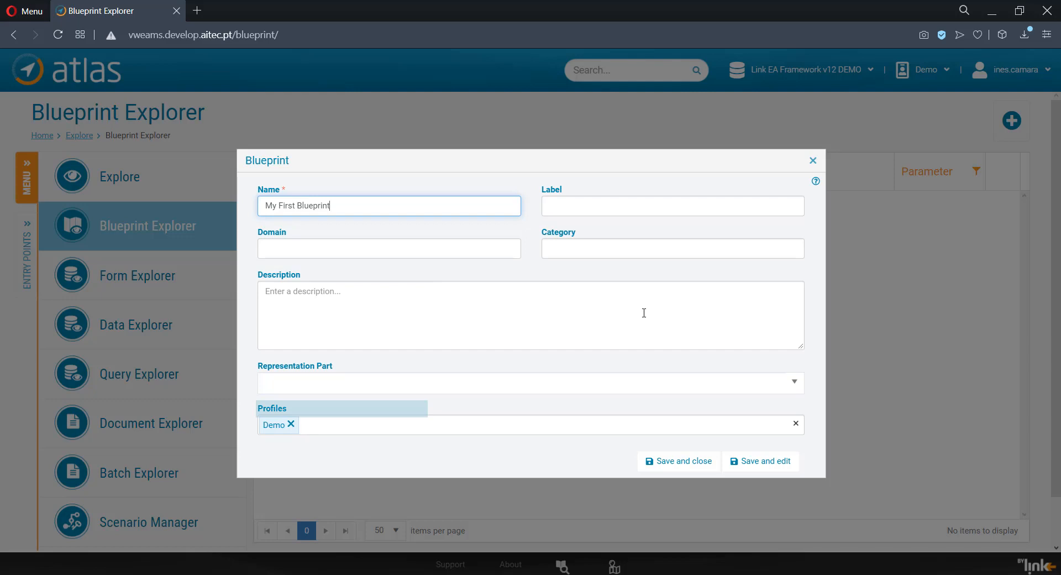
pyautogui.click(796, 389)
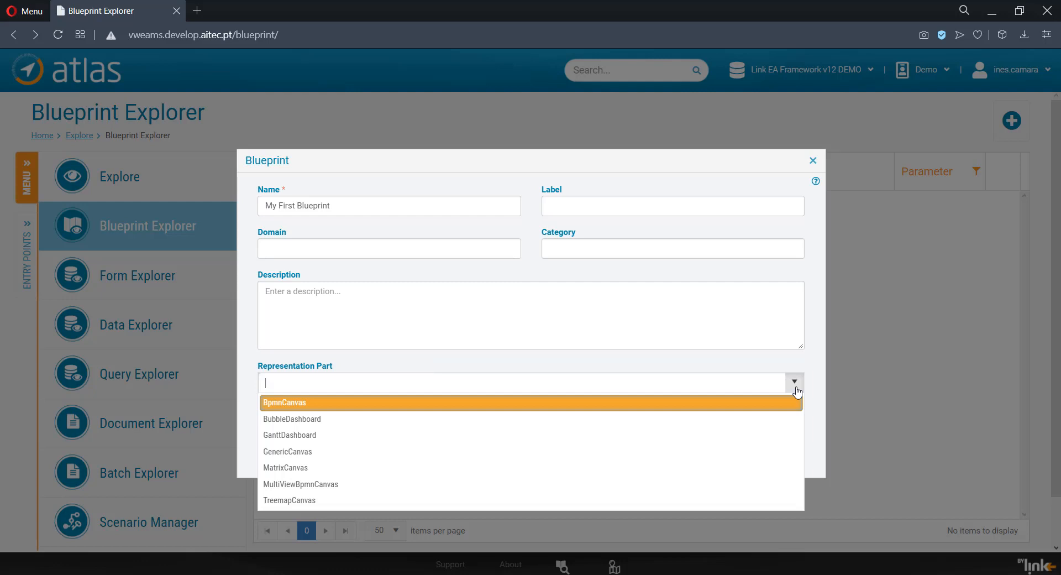
pyautogui.click(796, 392)
pyautogui.click(753, 463)
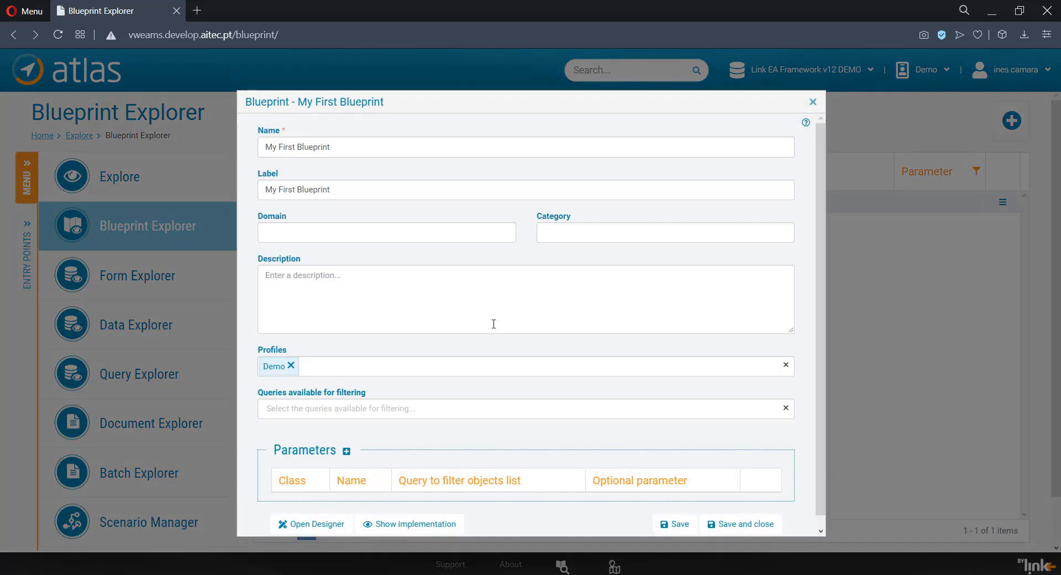
# Step: Add a required blueprint parameter named Country based on the Country class
pyautogui.click(347, 451)
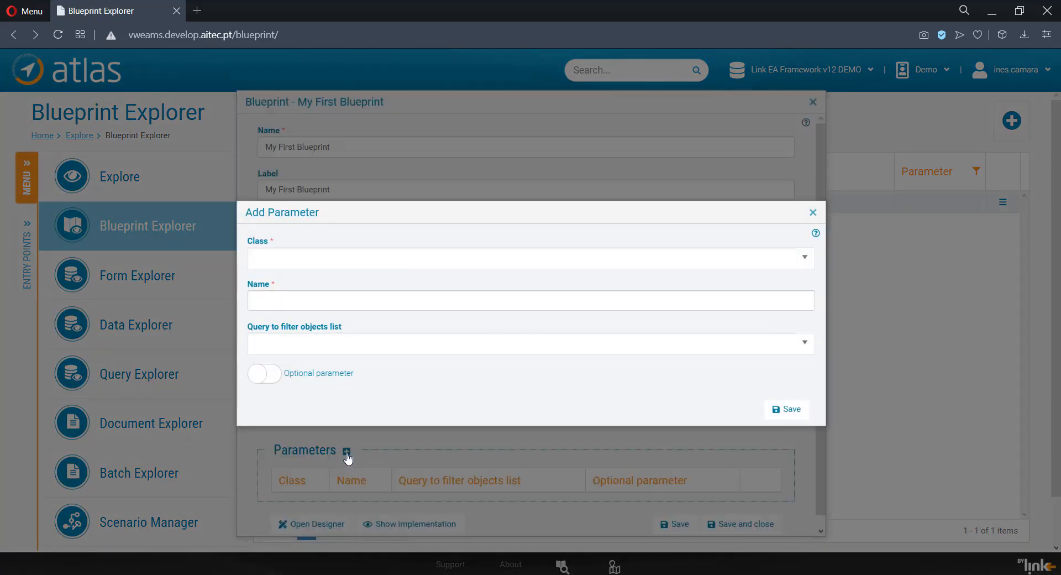
pyautogui.click(607, 265)
pyautogui.write('Coun')
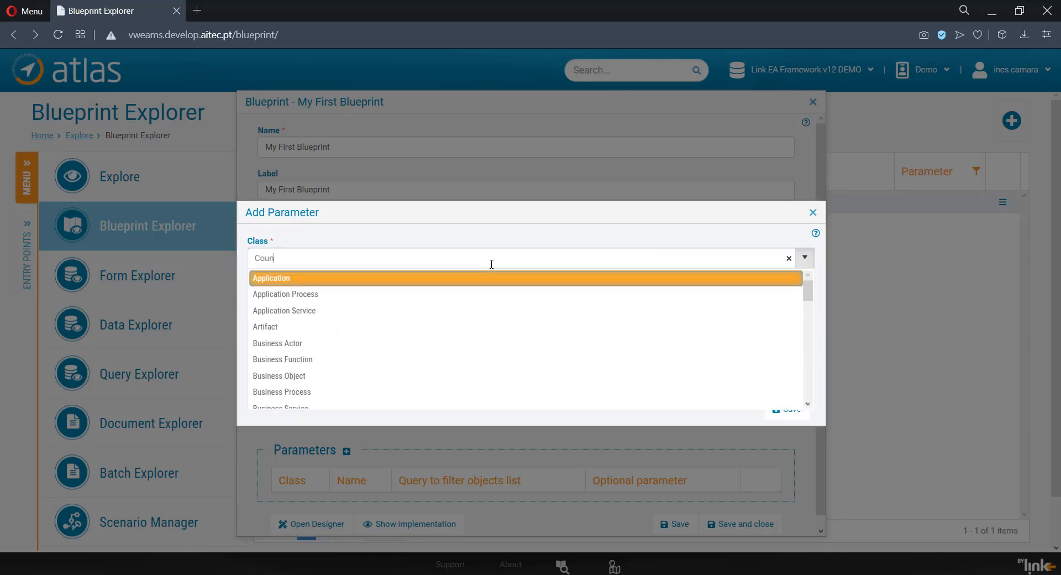
pyautogui.click(491, 279)
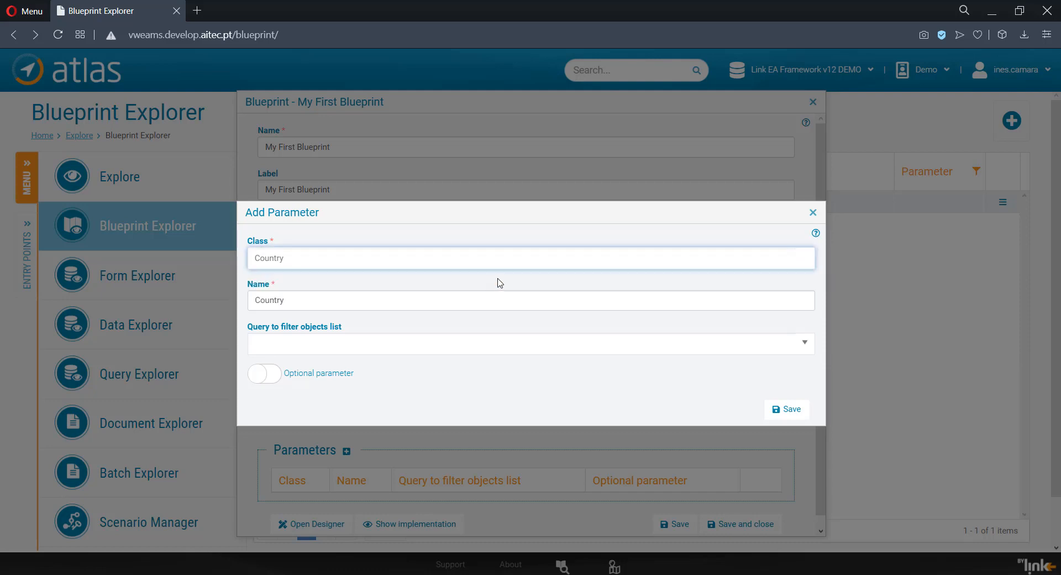
pyautogui.click(786, 409)
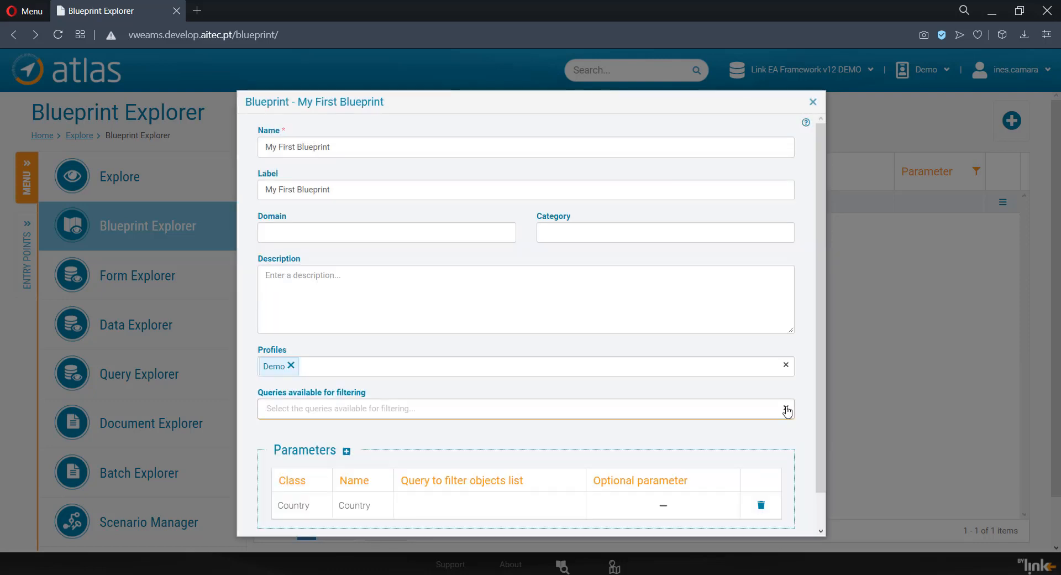
# Step: Save My First Blueprint and open it in the blueprint designer
pyautogui.scroll(-1, 779, 435)
pyautogui.click(678, 517)
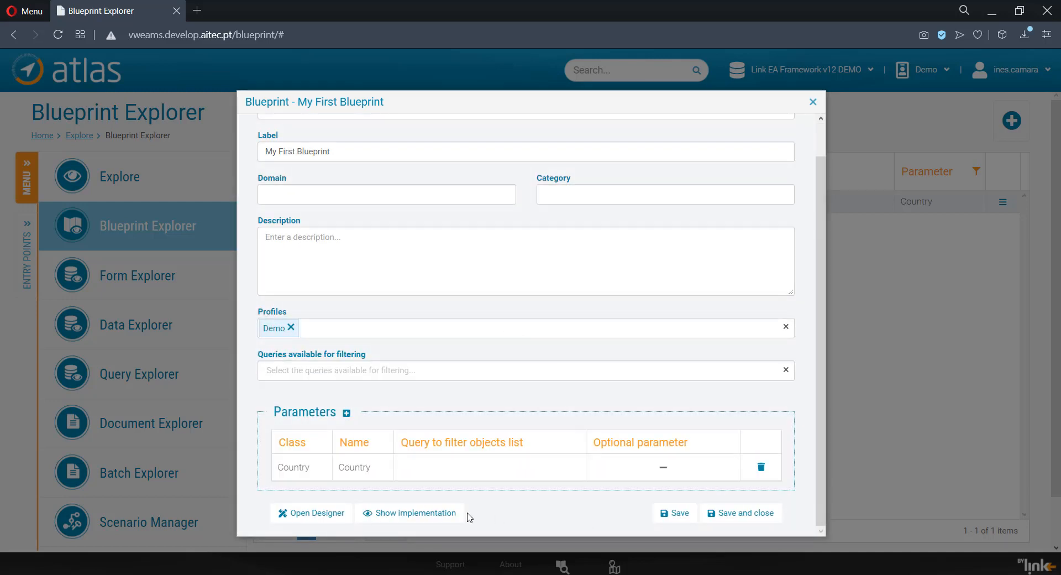
pyautogui.click(319, 514)
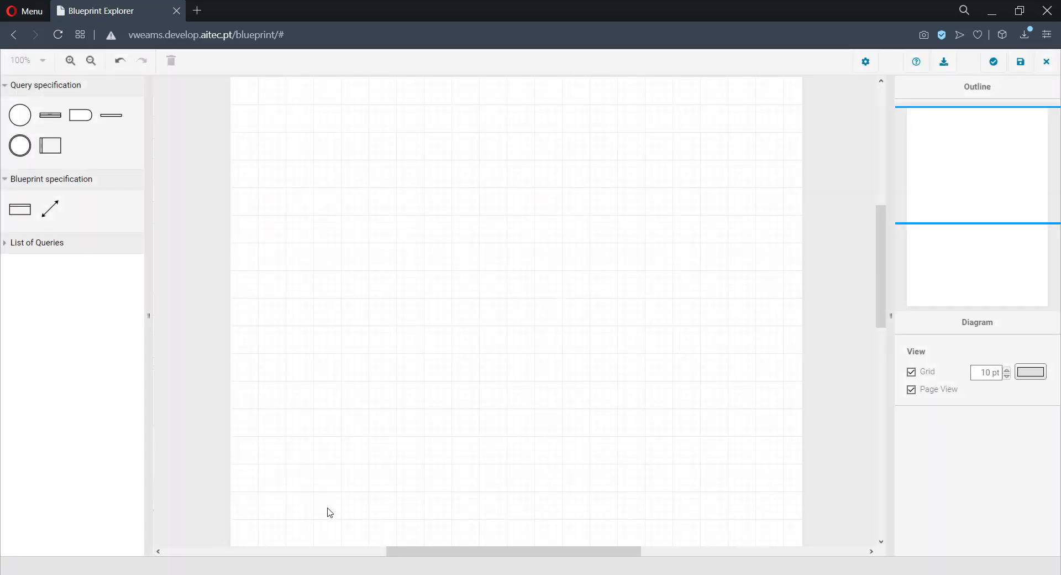
# Step: Duplicate the Blueprint Explorer browser tab and open My First Blueprint for Portugal in the copy
pyautogui.rightClick(135, 7)
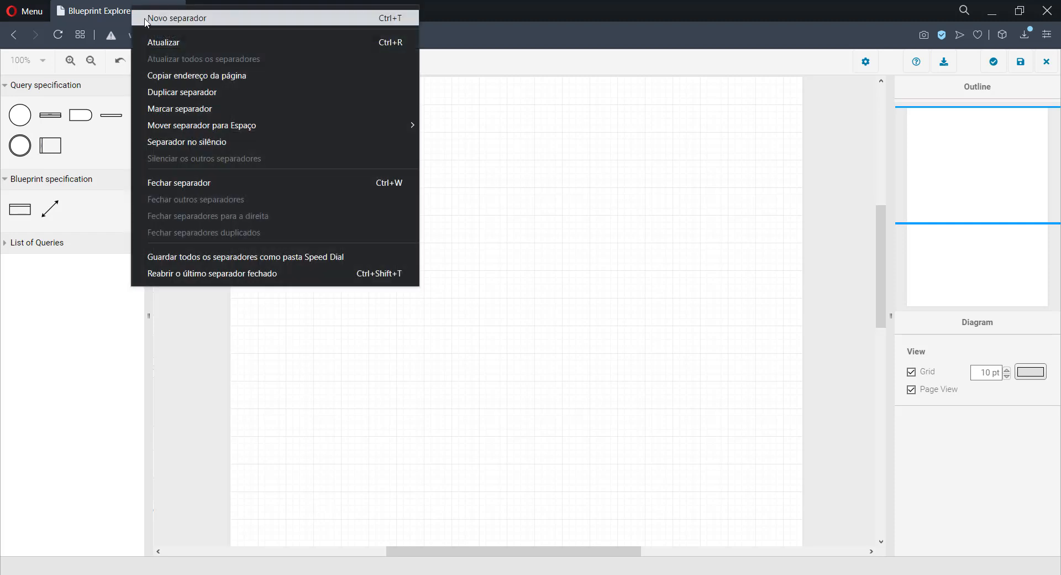
pyautogui.click(179, 92)
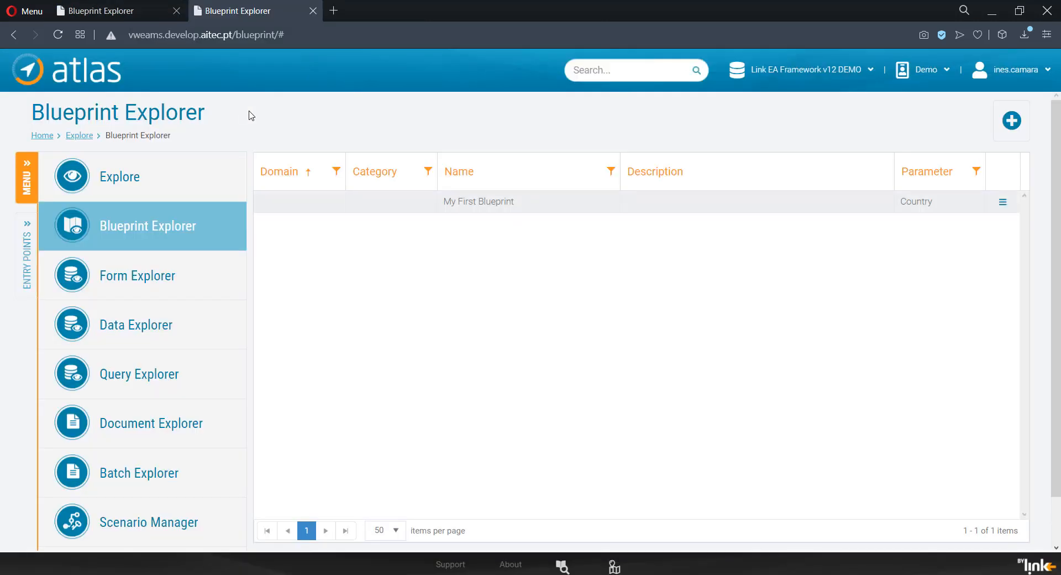
pyautogui.doubleClick(457, 202)
pyautogui.click(683, 321)
pyautogui.click(667, 342)
pyautogui.click(712, 354)
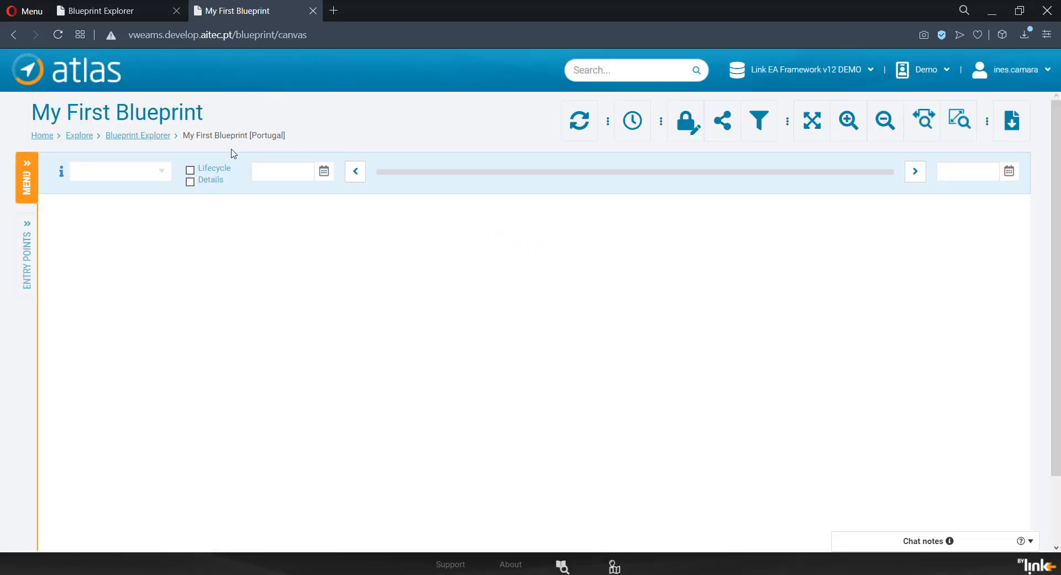
# Step: Return to the blueprint designer and place an unnamed outer container with a weight of 2 on the canvas
pyautogui.click(131, 8)
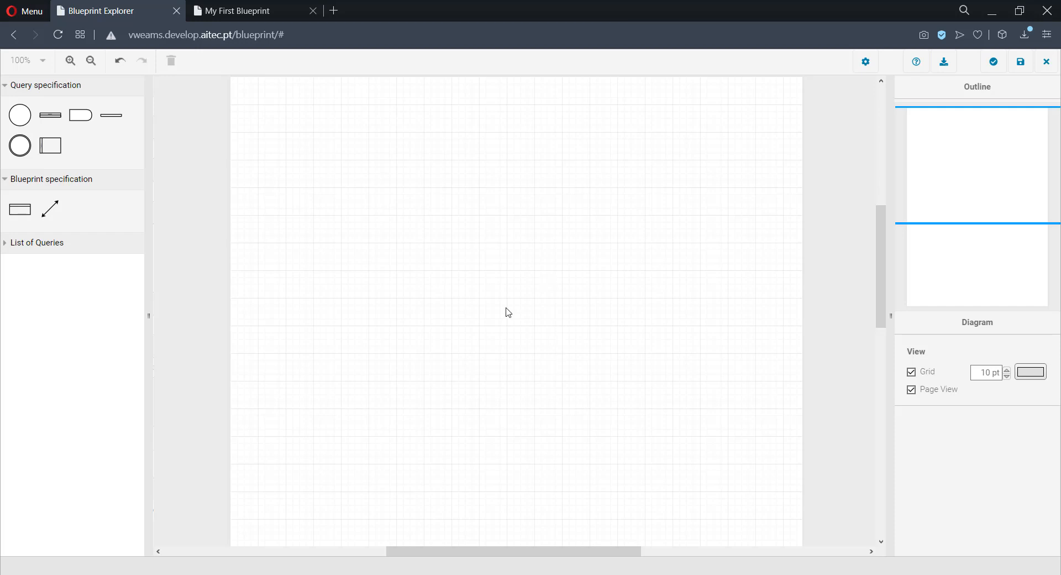
pyautogui.moveTo(20, 209); pyautogui.dragTo(452, 301)
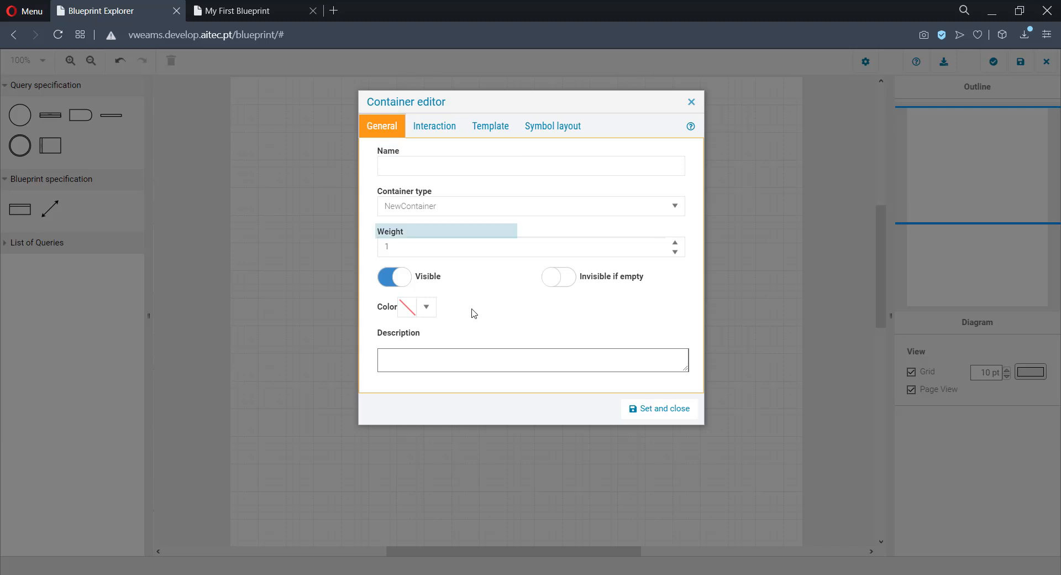
pyautogui.click(675, 244)
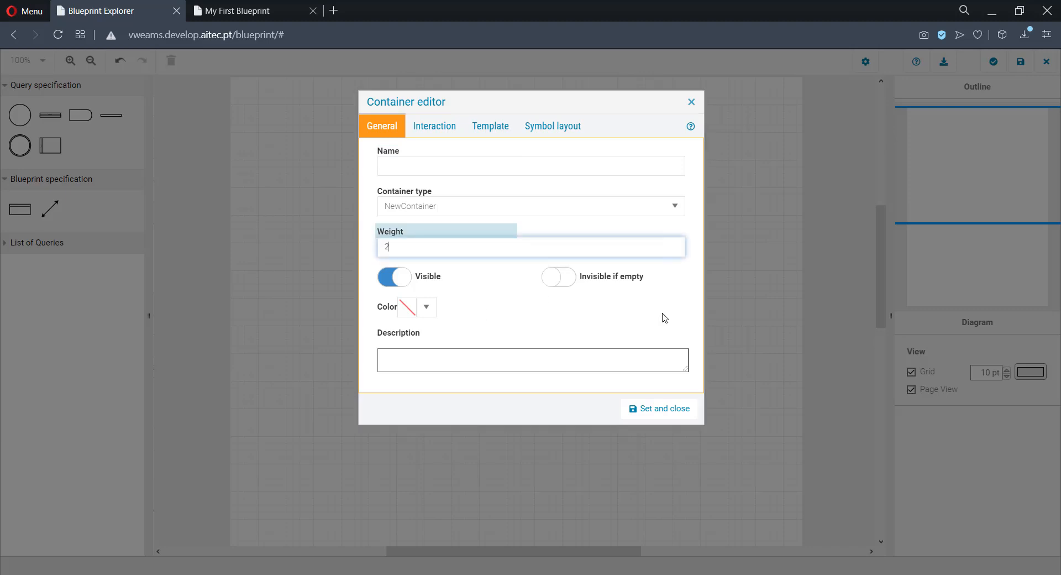
pyautogui.click(646, 412)
# Step: Add a container named Country with a grey color inside the outer container
pyautogui.moveTo(19, 209); pyautogui.dragTo(467, 342)
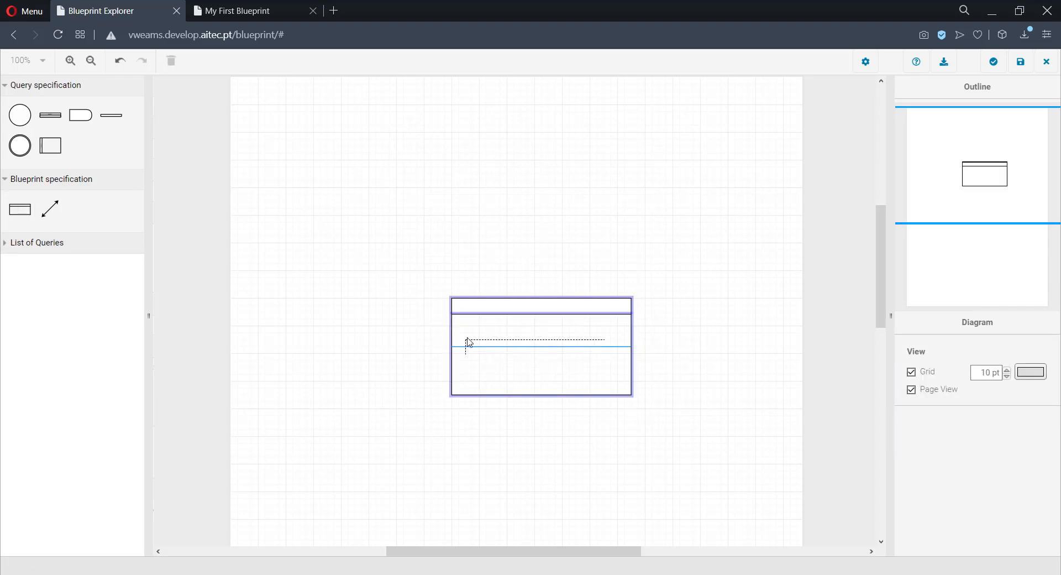
pyautogui.click(424, 306)
pyautogui.click(403, 384)
pyautogui.click(462, 301)
pyautogui.click(654, 410)
# Step: Add a second nested container named President inside the outer container
pyautogui.moveTo(19, 209); pyautogui.dragTo(545, 327)
pyautogui.click(436, 169)
pyautogui.write('President')
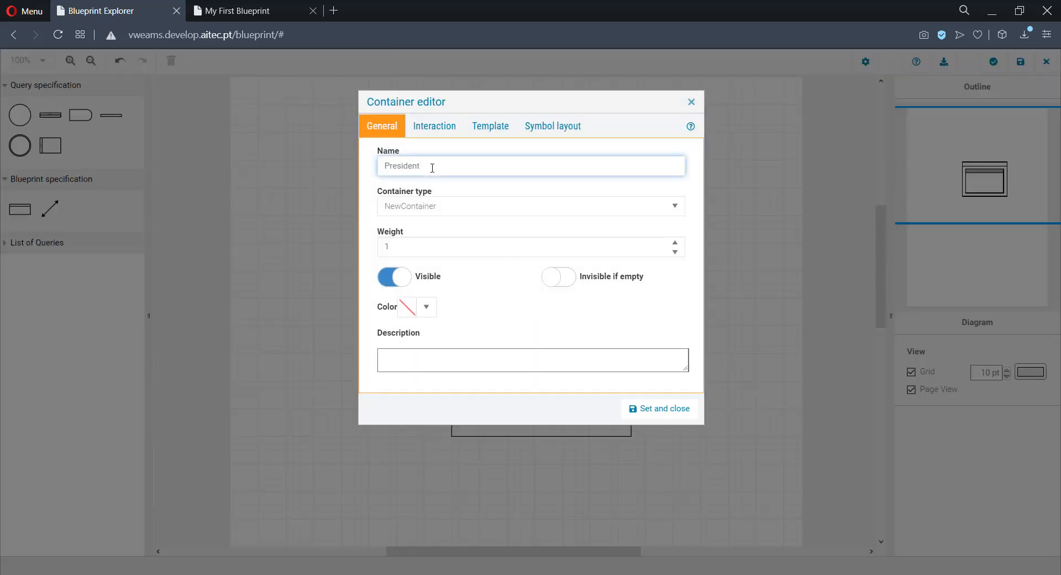
pyautogui.click(643, 407)
# Step: Add a nested container named Cities with an increased weight and arrange it beneath Country and President
pyautogui.moveTo(16, 210); pyautogui.dragTo(481, 305)
pyautogui.click(404, 166)
pyautogui.write('Cities')
pyautogui.click(668, 245)
pyautogui.click(672, 412)
pyautogui.moveTo(607, 235); pyautogui.dragTo(513, 169)
pyautogui.click(712, 286)
# Step: Place a data shape inside the Country container that uses the argument with index 1
pyautogui.moveTo(21, 116); pyautogui.dragTo(415, 218)
pyautogui.click(457, 296)
pyautogui.write('1')
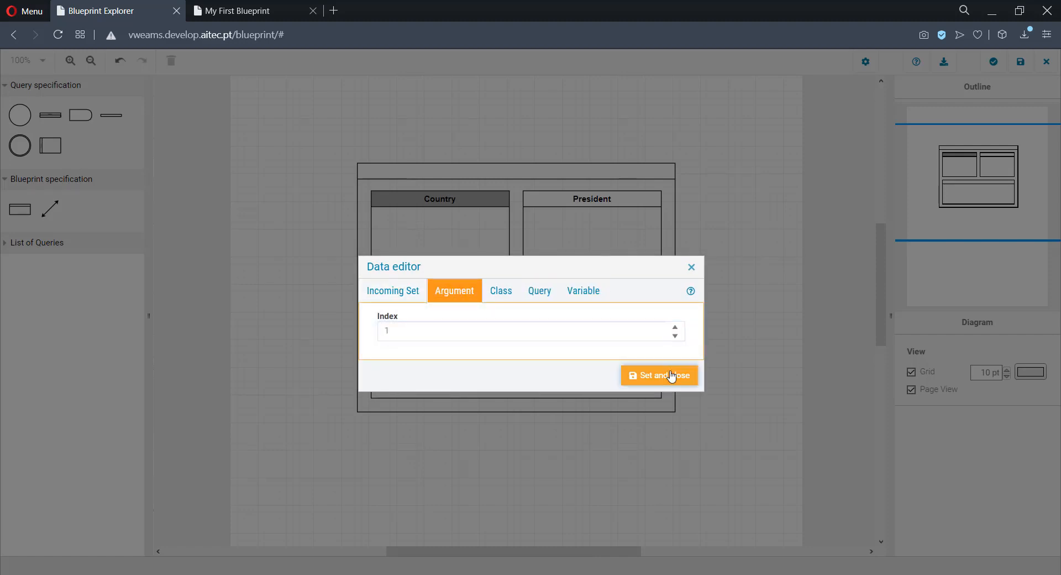
pyautogui.click(673, 371)
# Step: Save the design and check the rendered My First Blueprint for Portugal
pyautogui.click(1021, 65)
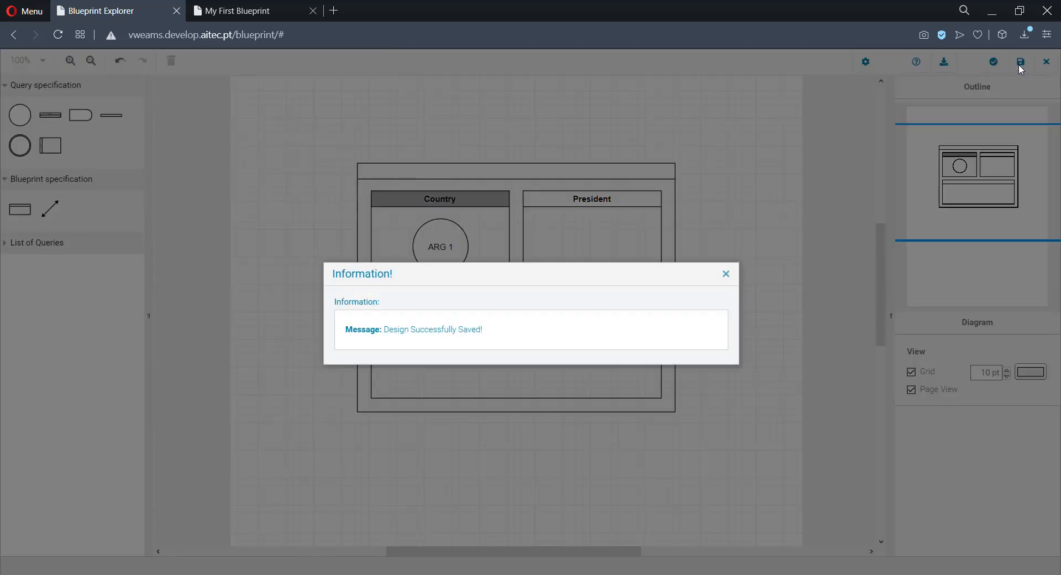
pyautogui.click(725, 274)
pyautogui.click(258, 12)
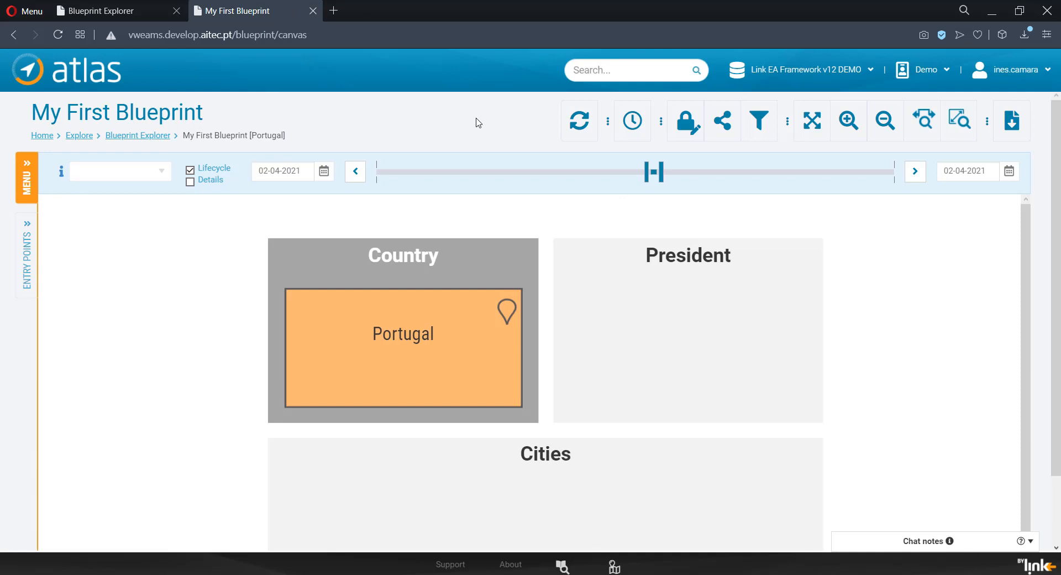
# Step: Back in the designer, place a data shape for argument 1 on the canvas below the containers
pyautogui.click(153, 12)
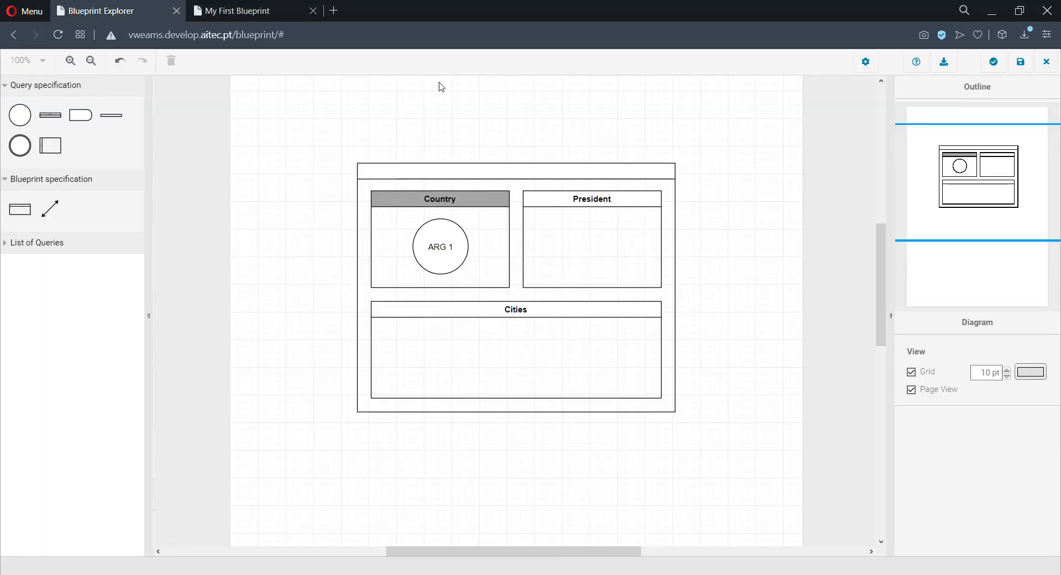
pyautogui.moveTo(13, 119); pyautogui.dragTo(290, 459)
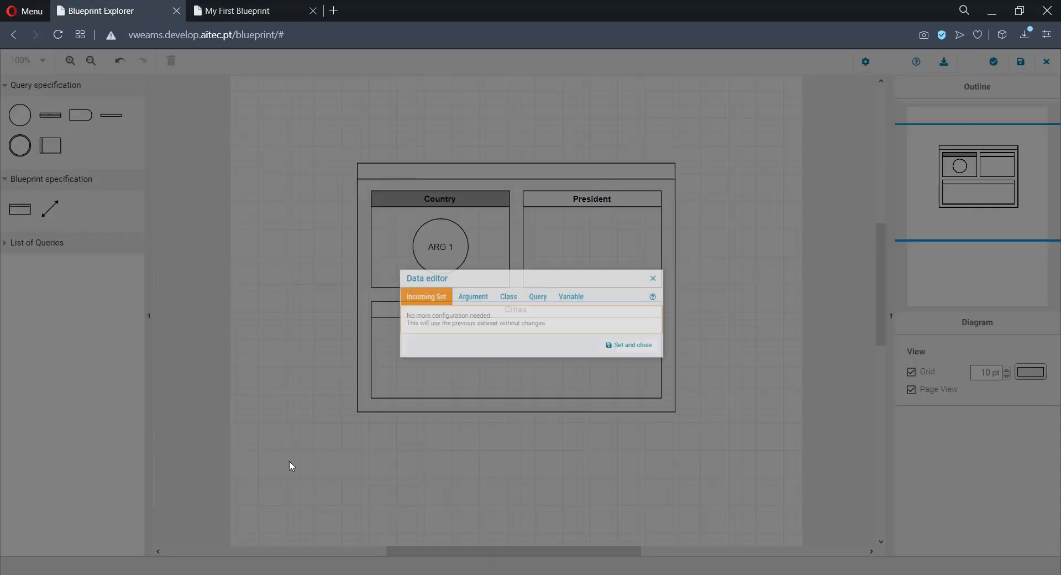
pyautogui.click(456, 290)
pyautogui.click(675, 327)
pyautogui.click(657, 376)
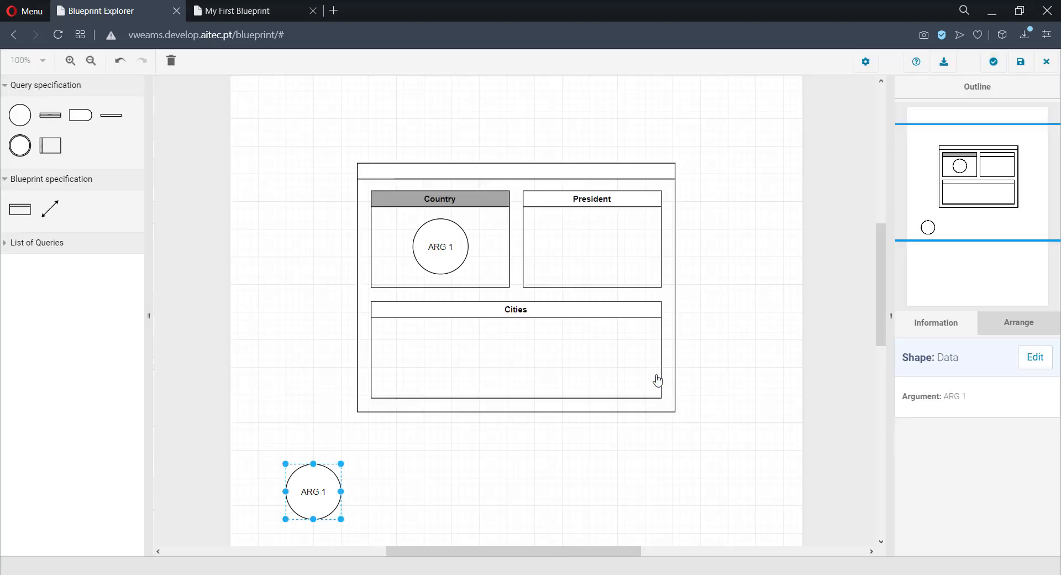
# Step: Add a finish shape below the free-standing ARG 1 shape and connect the two with a flow on the Cities property
pyautogui.scroll(-3, 383, 493)
pyautogui.moveTo(20, 145); pyautogui.dragTo(288, 367)
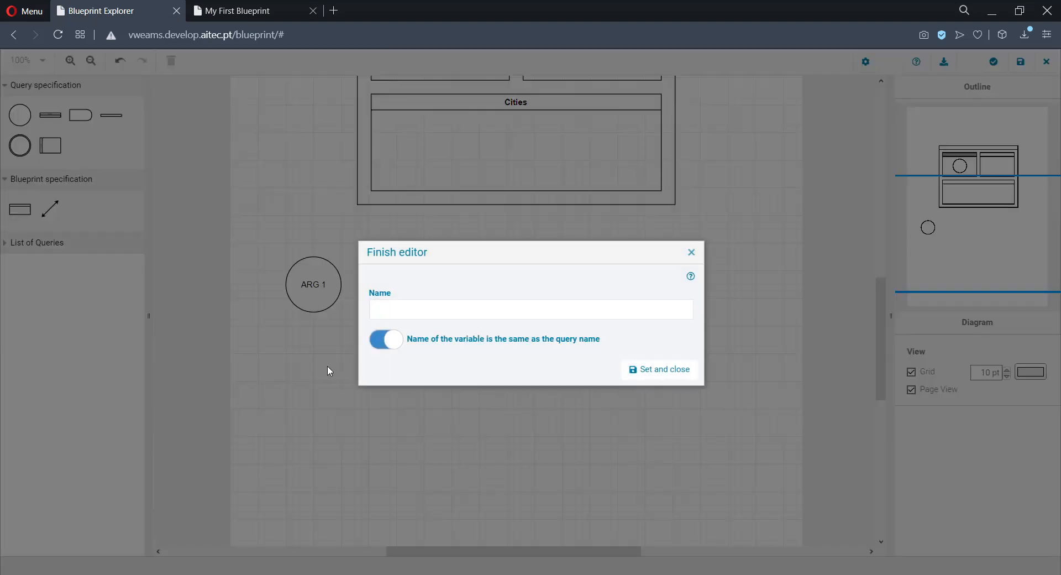
pyautogui.click(651, 365)
pyautogui.moveTo(314, 316); pyautogui.dragTo(308, 383)
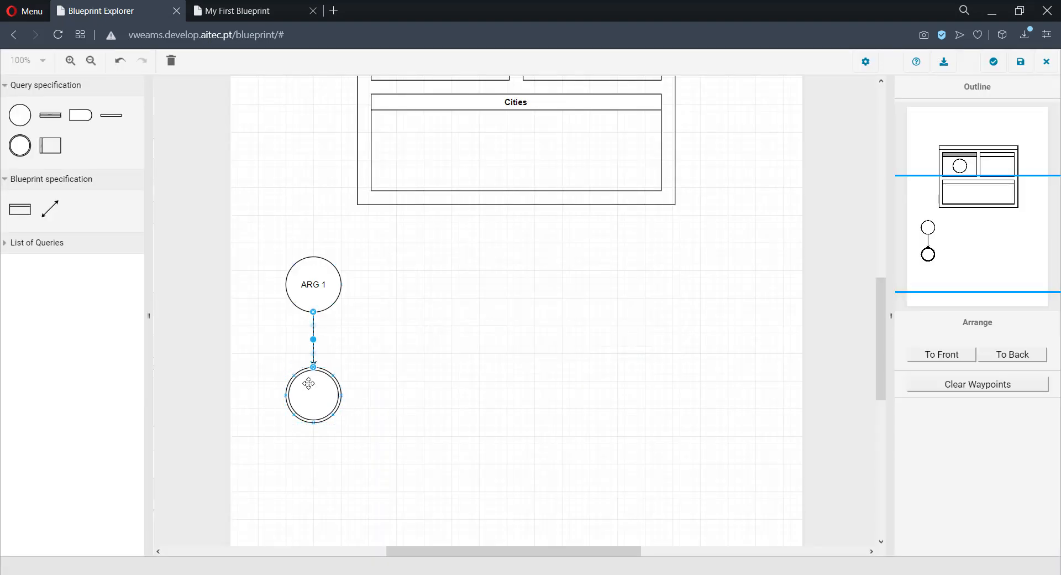
pyautogui.click(419, 301)
pyautogui.click(443, 371)
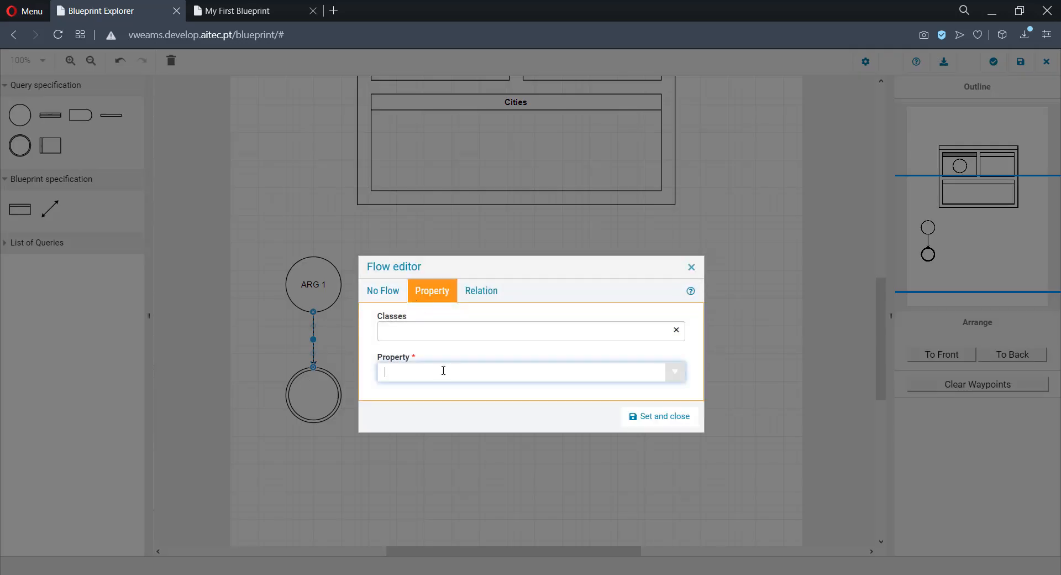
pyautogui.write('Ci')
pyautogui.press('Return')
pyautogui.click(635, 416)
# Step: Name the finish shape of the Cities query var1
pyautogui.doubleClick(315, 406)
pyautogui.click(404, 310)
pyautogui.write('var1')
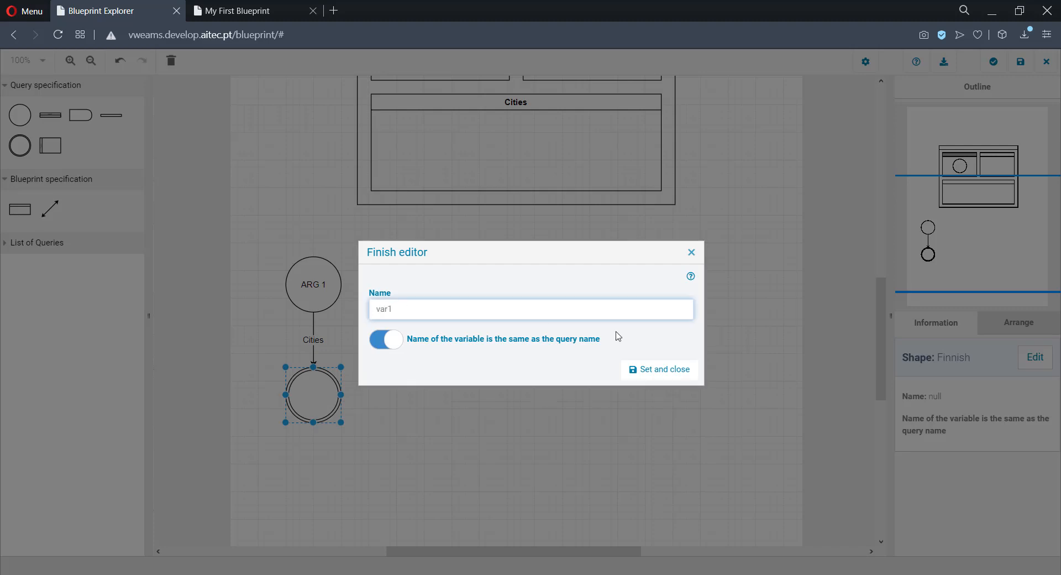
pyautogui.press('Return')
pyautogui.click(569, 372)
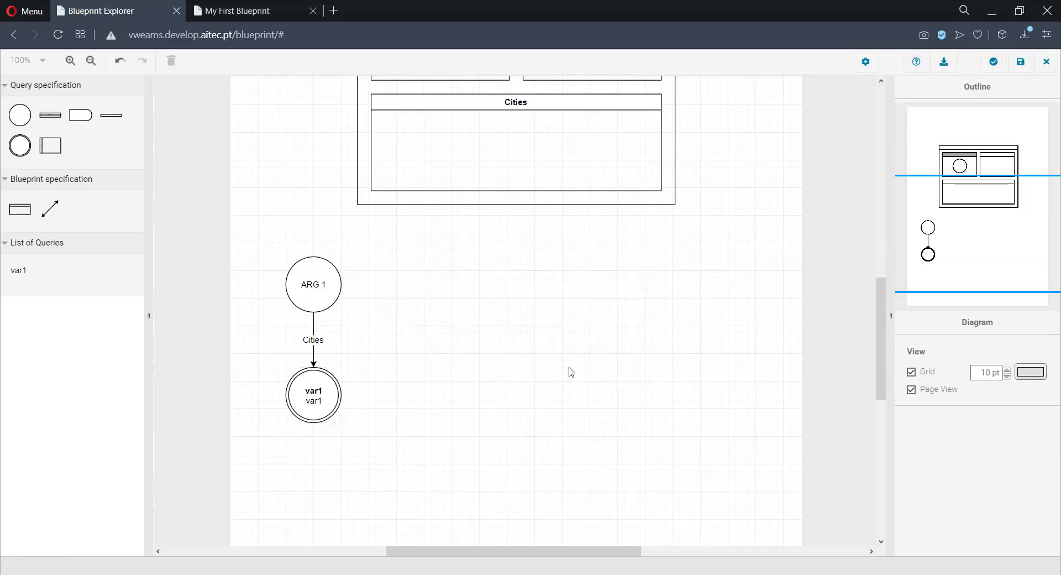
# Step: Place another data shape for argument 1 beside the first query
pyautogui.moveTo(20, 146); pyautogui.dragTo(412, 258)
pyautogui.click(444, 288)
pyautogui.click(535, 335)
pyautogui.write('1')
pyautogui.click(642, 375)
# Step: Add a finish shape named var2 below the new ARG 1 shape and connect them with a flow on the managed by relation
pyautogui.moveTo(50, 145); pyautogui.dragTo(412, 374)
pyautogui.press('Return')
pyautogui.moveTo(439, 314); pyautogui.dragTo(439, 380)
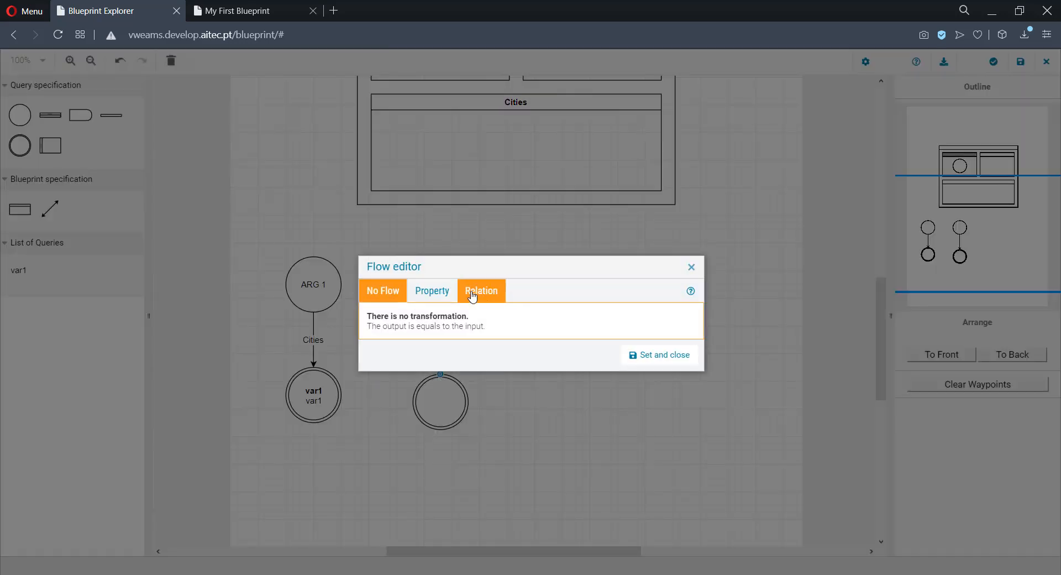
pyautogui.click(475, 292)
pyautogui.click(487, 369)
pyautogui.write('managed by')
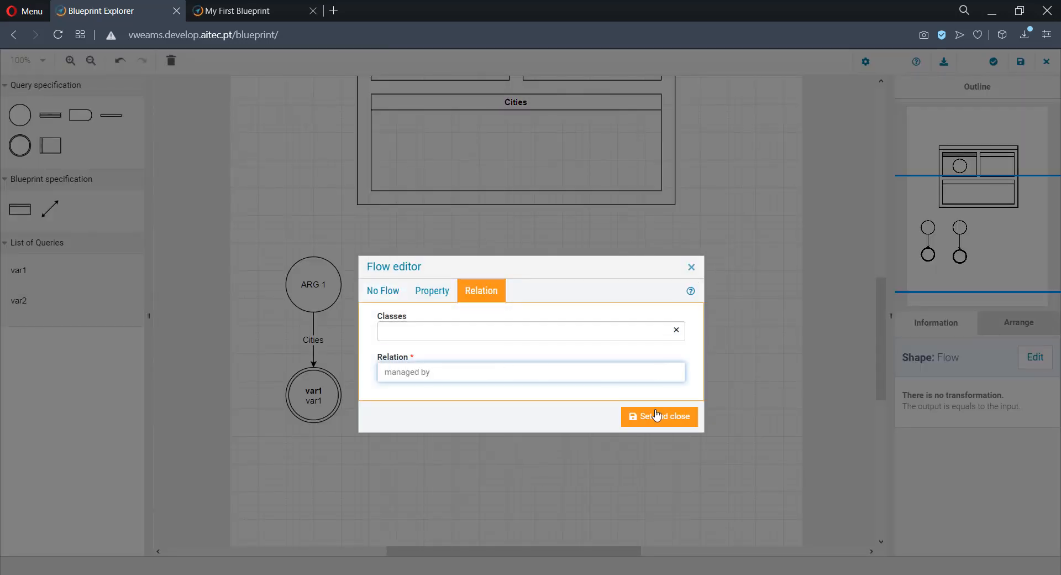
pyautogui.click(657, 415)
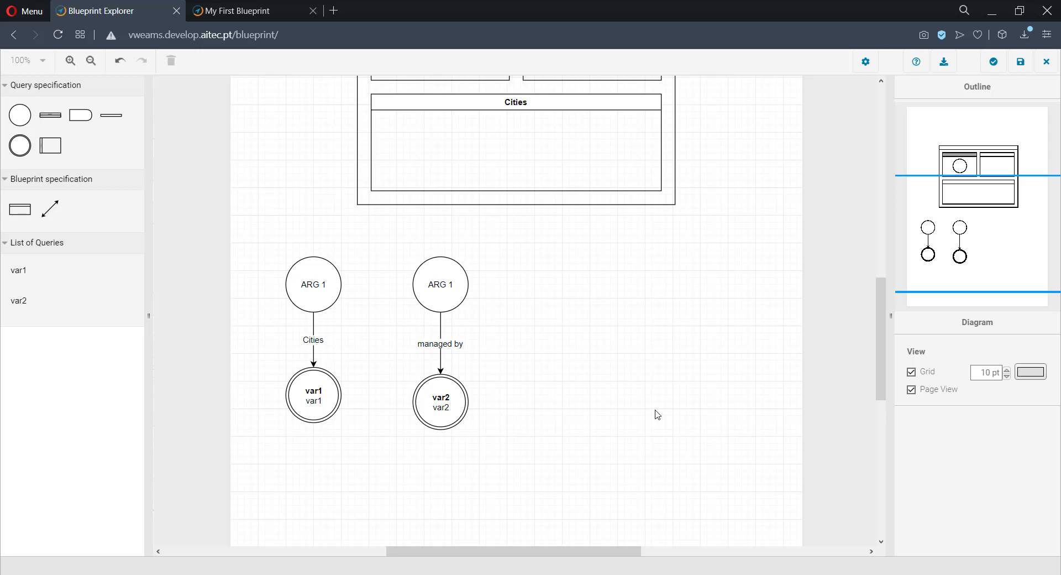
# Step: Place query var1 in the Cities container and query var2 in the President container, and save the design
pyautogui.scroll(3, 677, 417)
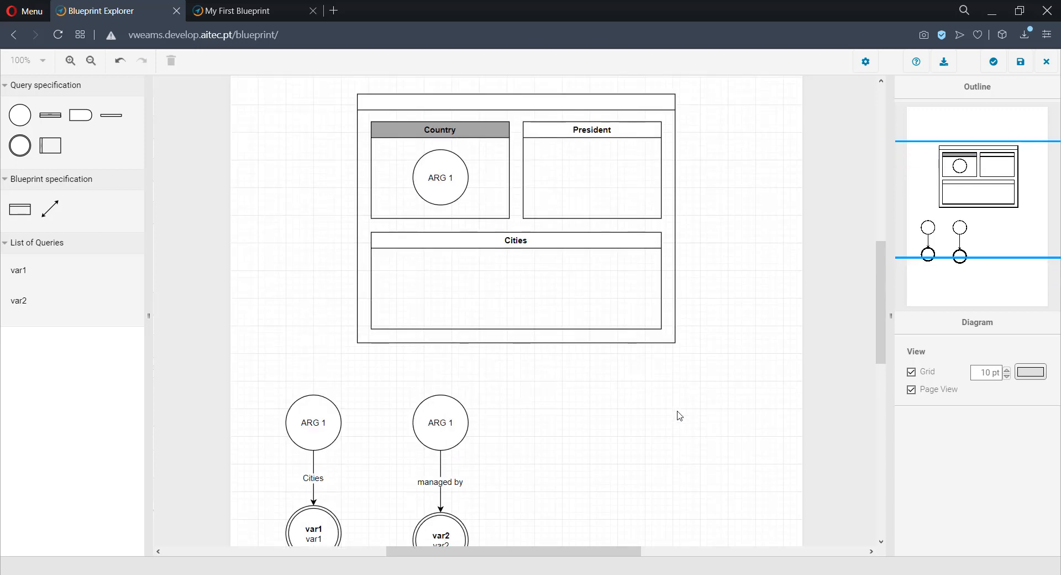
pyautogui.moveTo(19, 271); pyautogui.dragTo(433, 289)
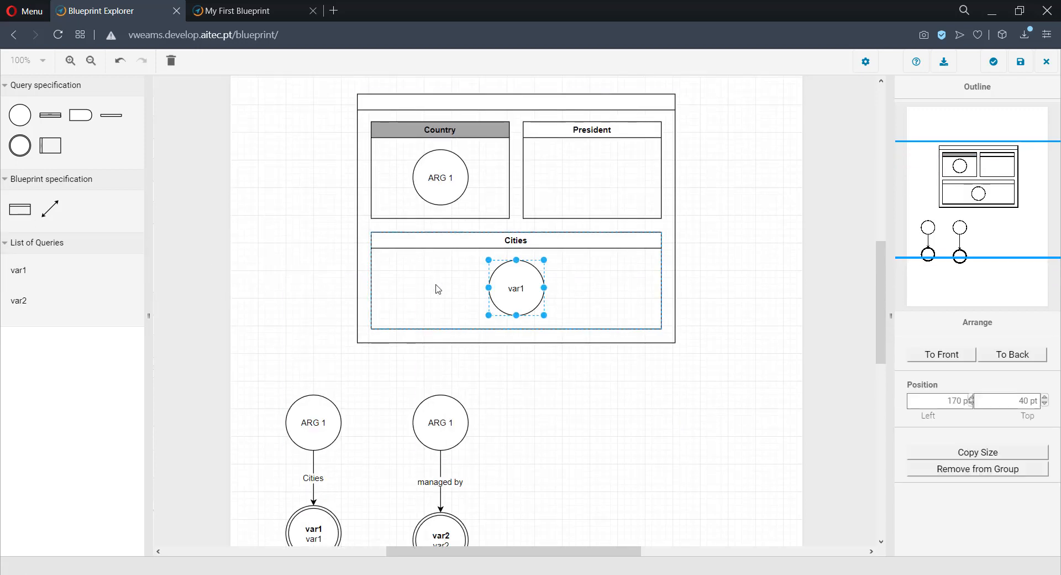
pyautogui.moveTo(19, 300); pyautogui.dragTo(572, 183)
pyautogui.click(1020, 61)
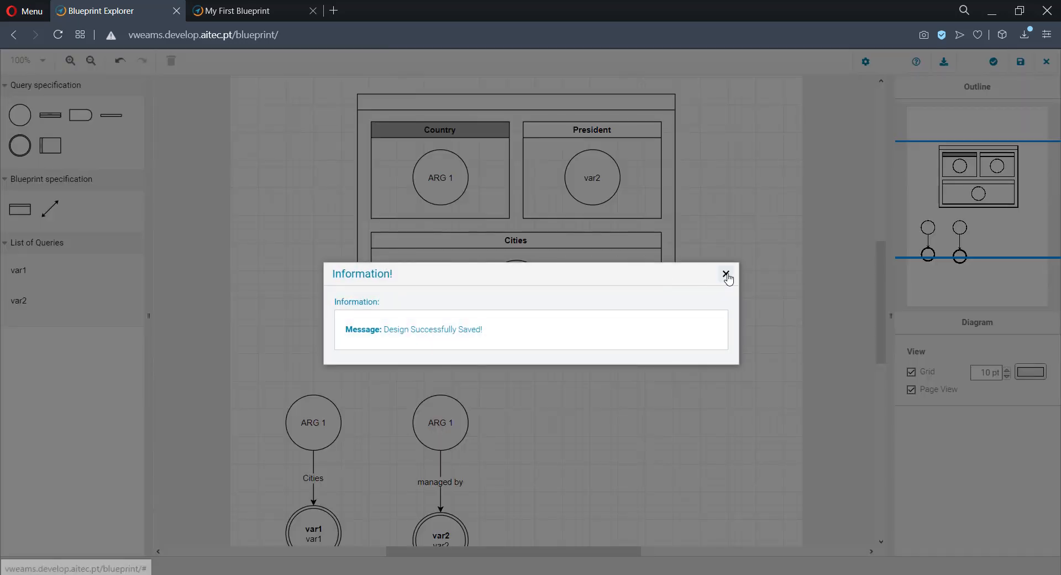
pyautogui.click(725, 273)
# Step: Refresh the rendered blueprint for Portugal and check the contents of the President and Cities containers
pyautogui.click(244, 12)
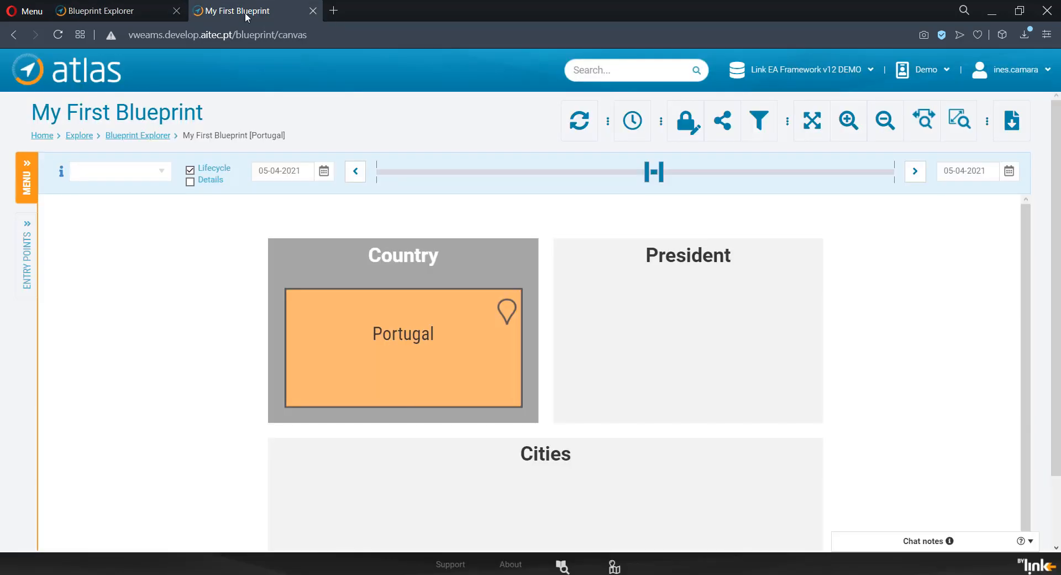
pyautogui.click(578, 121)
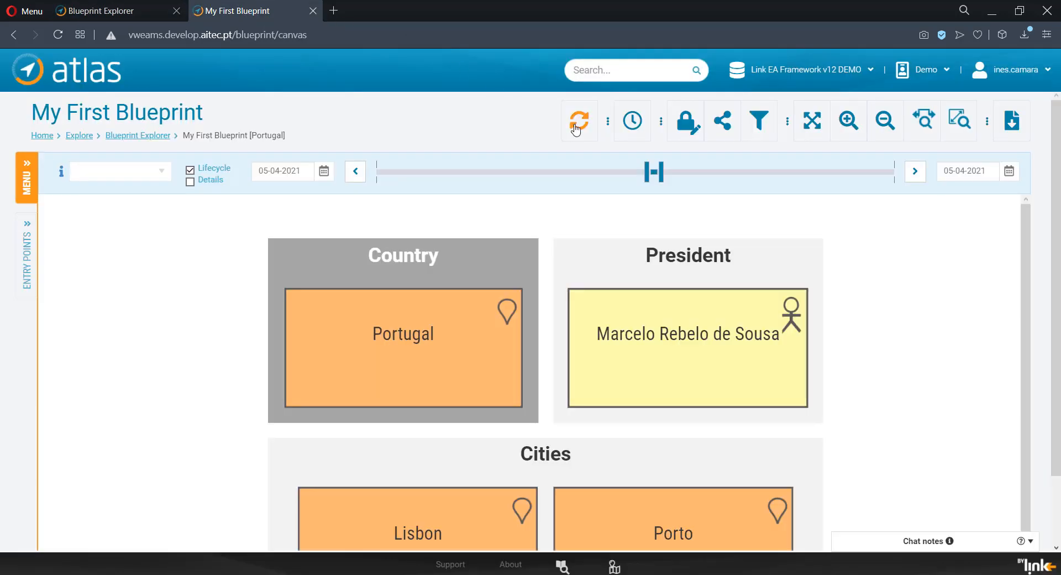
pyautogui.click(885, 123)
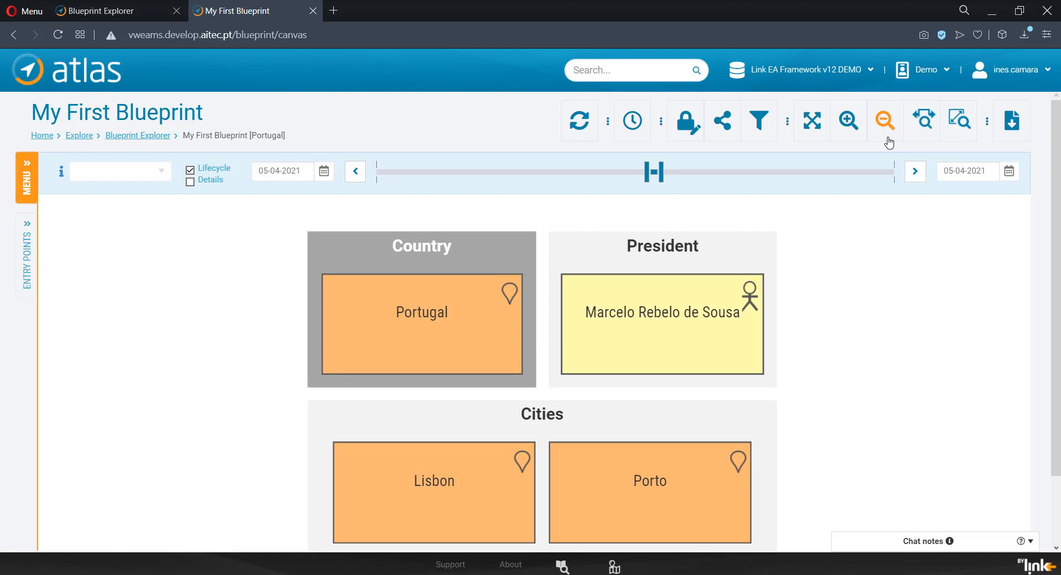
# Step: Create a form named My First Form in the Form Explorer, then save and close it
pyautogui.click(26, 180)
pyautogui.click(148, 280)
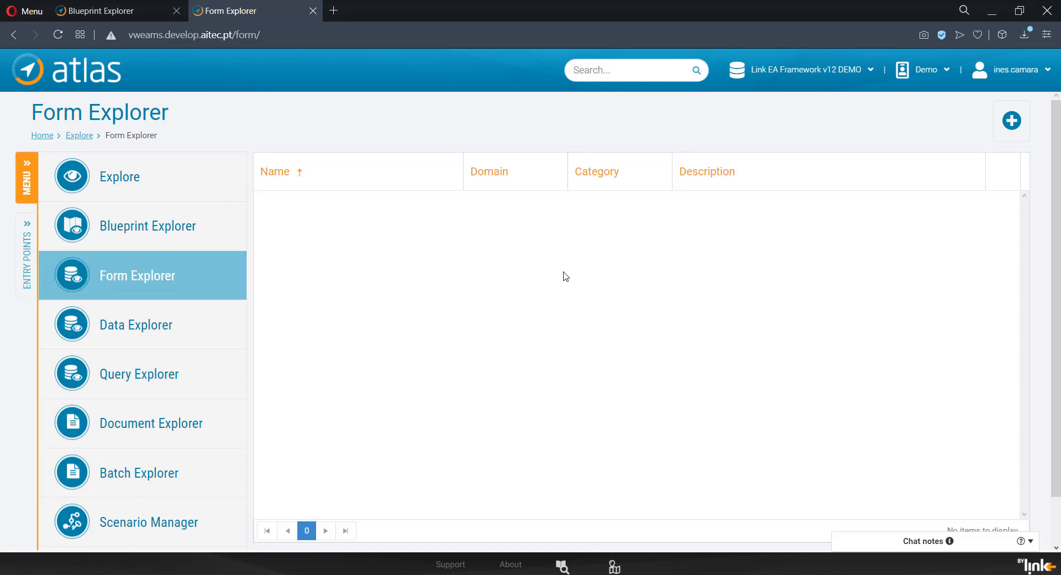
pyautogui.click(1012, 122)
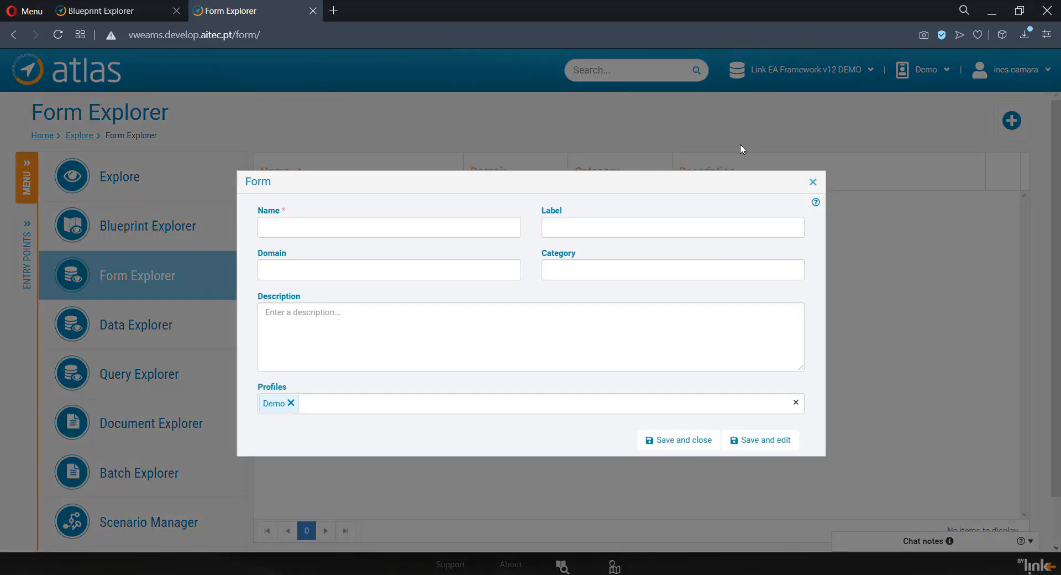
pyautogui.write('My First Form')
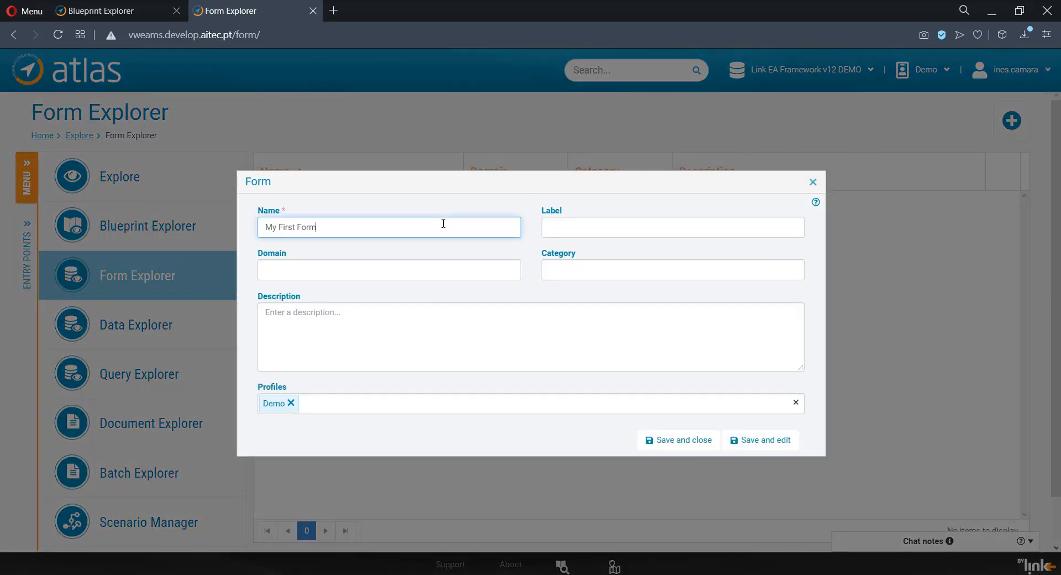
pyautogui.click(703, 440)
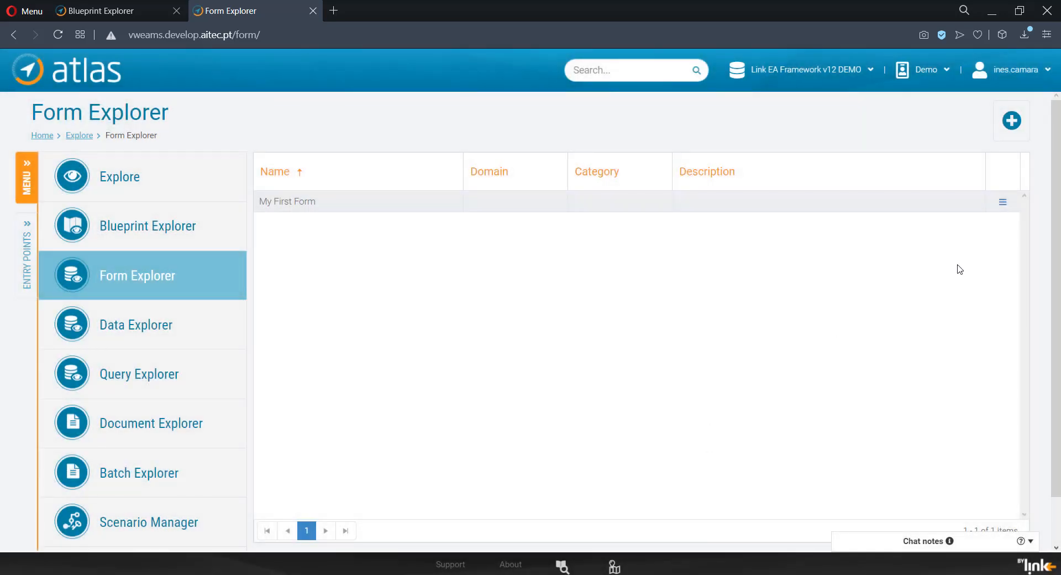
# Step: Open My First Form from the Form Explorer, unlock it for editing and start its first entry
pyautogui.doubleClick(829, 208)
pyautogui.click(960, 135)
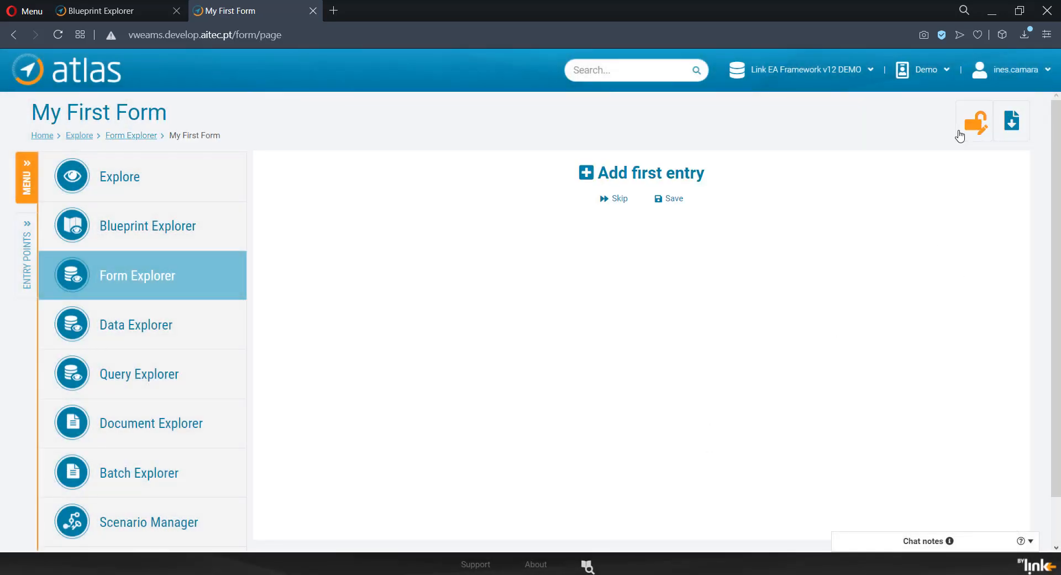
pyautogui.click(595, 178)
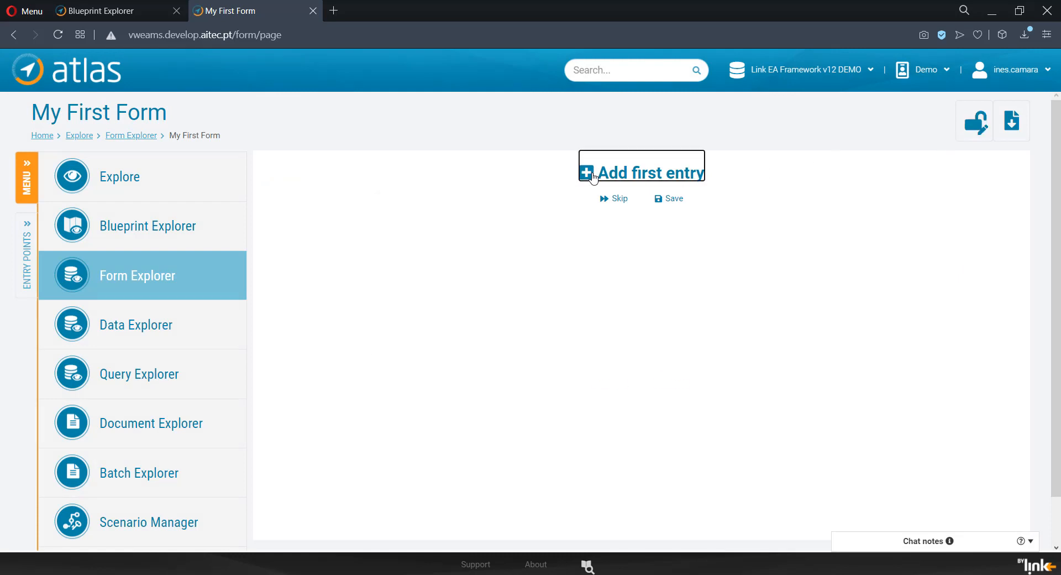
pyautogui.click(473, 334)
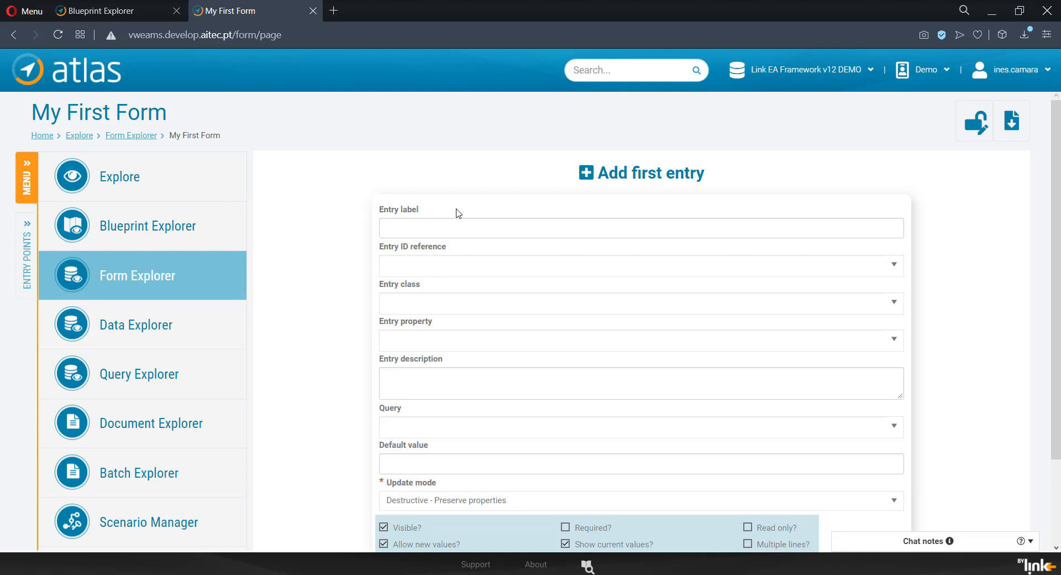
# Step: Create the form's first entry labelled Country, using the Country class and its Name property
pyautogui.click(499, 230)
pyautogui.write('Country')
pyautogui.click(477, 297)
pyautogui.click(479, 294)
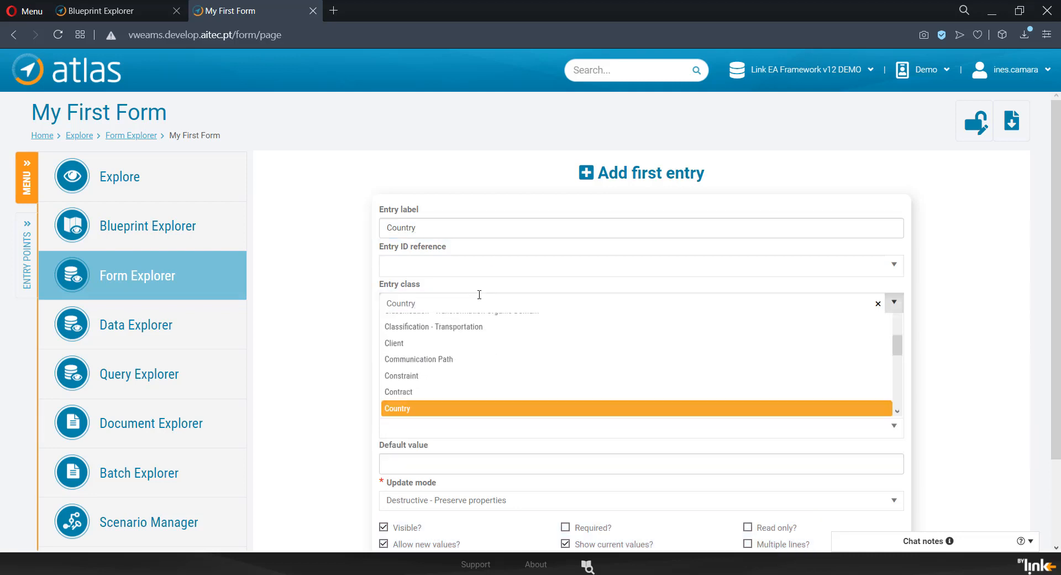
pyautogui.click(503, 334)
pyautogui.write('N')
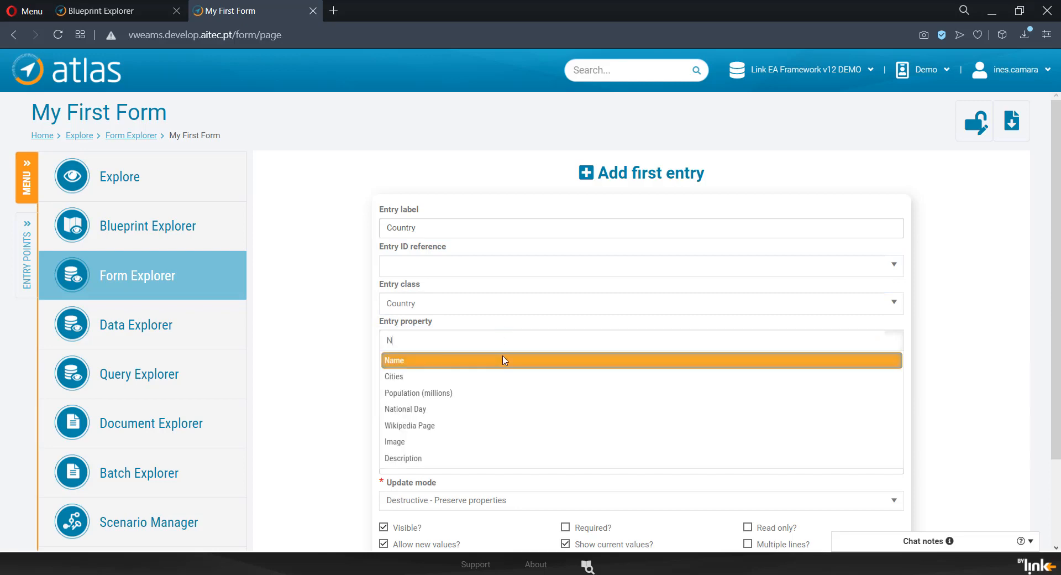
pyautogui.click(503, 360)
pyautogui.scroll(-2, 691, 336)
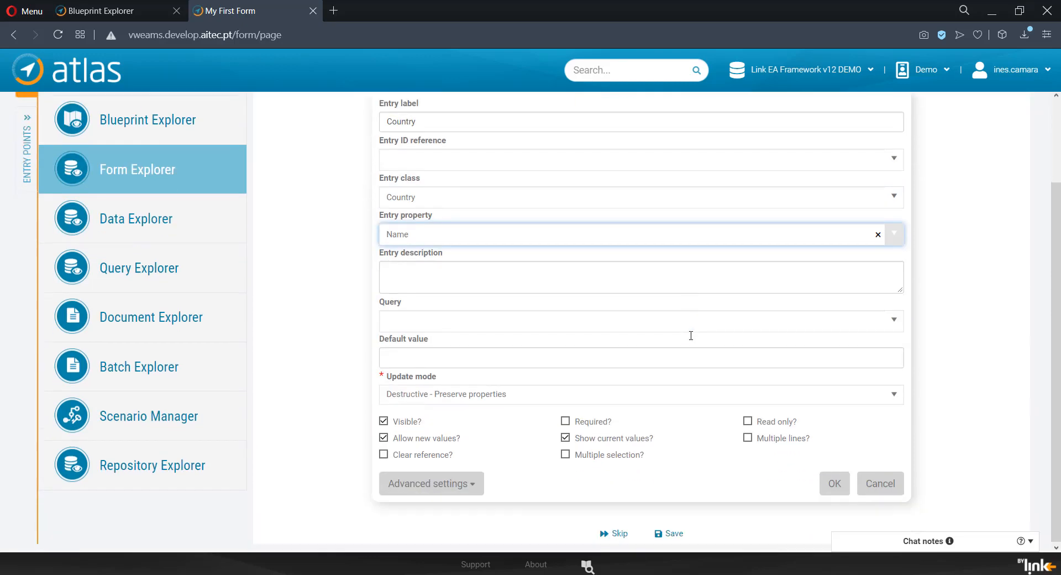
pyautogui.click(835, 484)
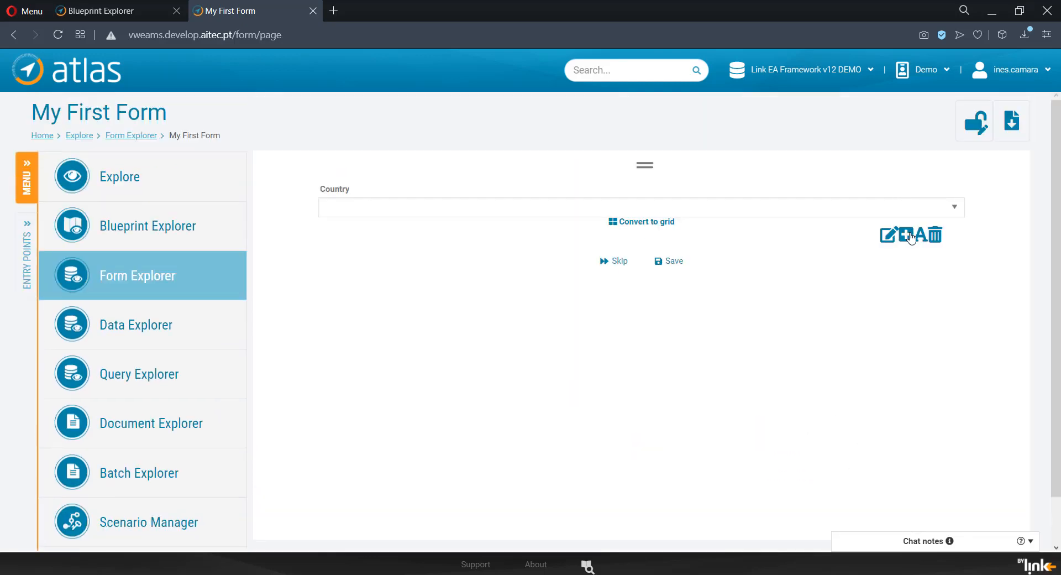
# Step: Add a Cities entry under Country that uses the Cities property, and convert it to a grid
pyautogui.click(906, 235)
pyautogui.click(772, 293)
pyautogui.write('Cities')
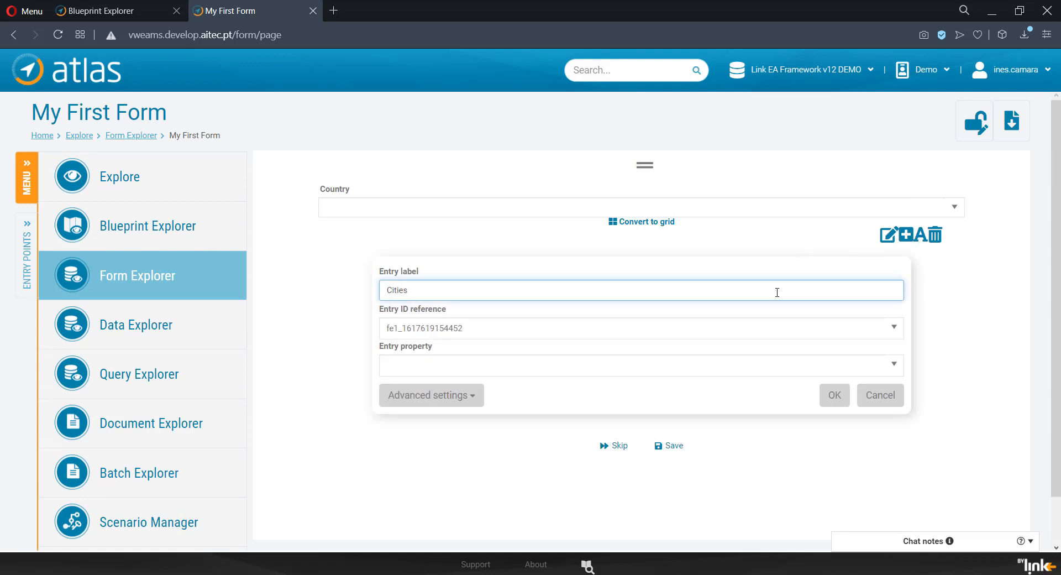
pyautogui.click(751, 364)
pyautogui.write('C')
pyautogui.click(743, 401)
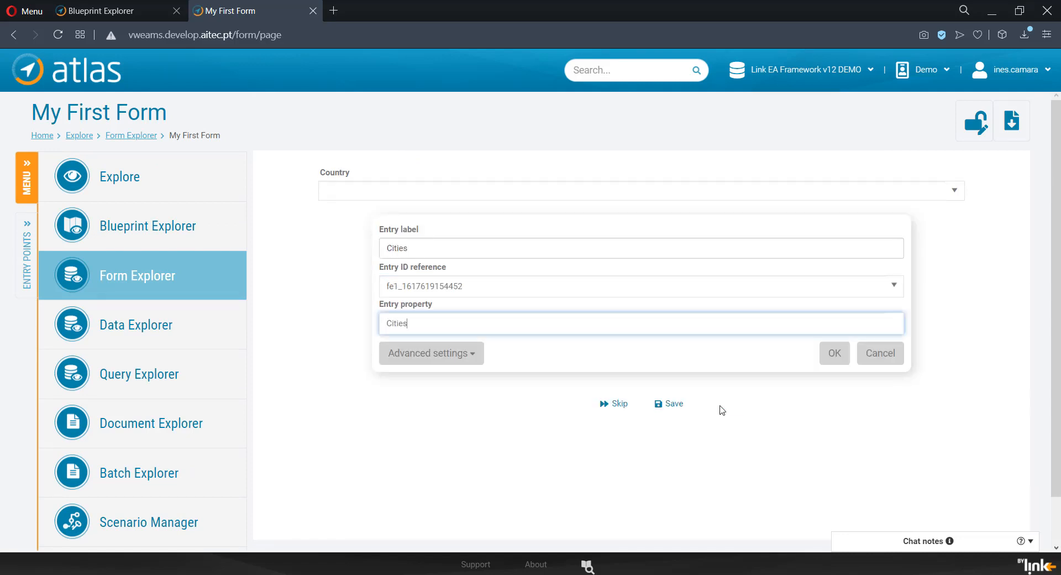
pyautogui.click(832, 395)
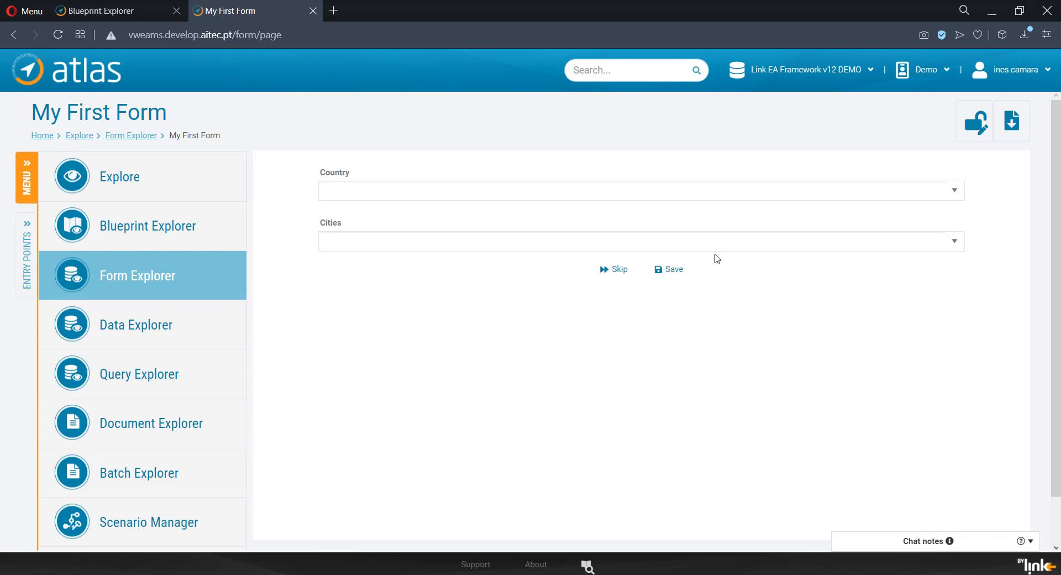
pyautogui.click(648, 276)
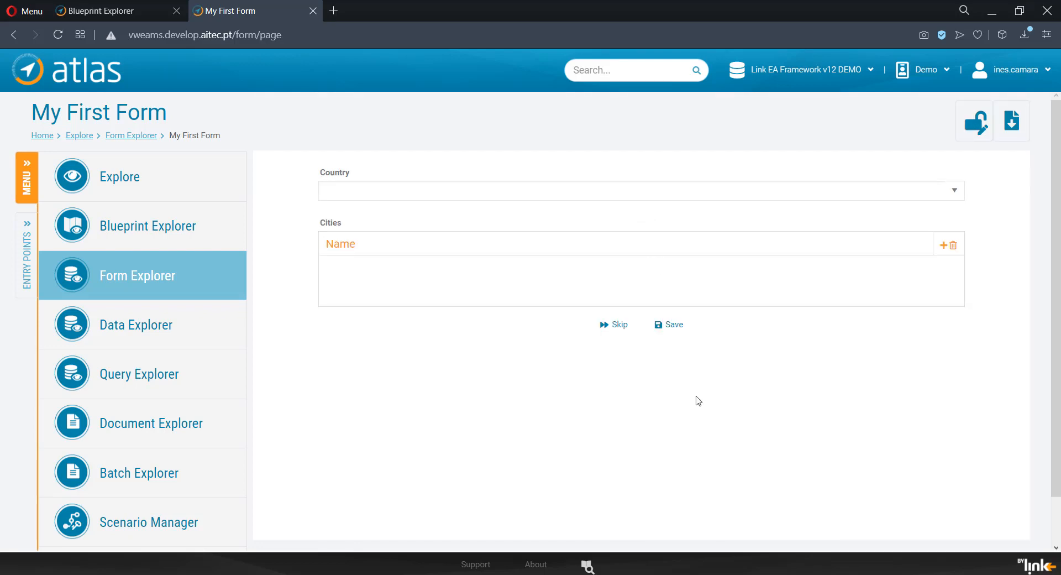
# Step: Leave the form's edit mode and select Portugal as the country
pyautogui.click(976, 122)
pyautogui.click(952, 189)
pyautogui.click(936, 213)
# Step: Add the city Coimbra to Portugal's Cities grid and save the form data
pyautogui.click(943, 245)
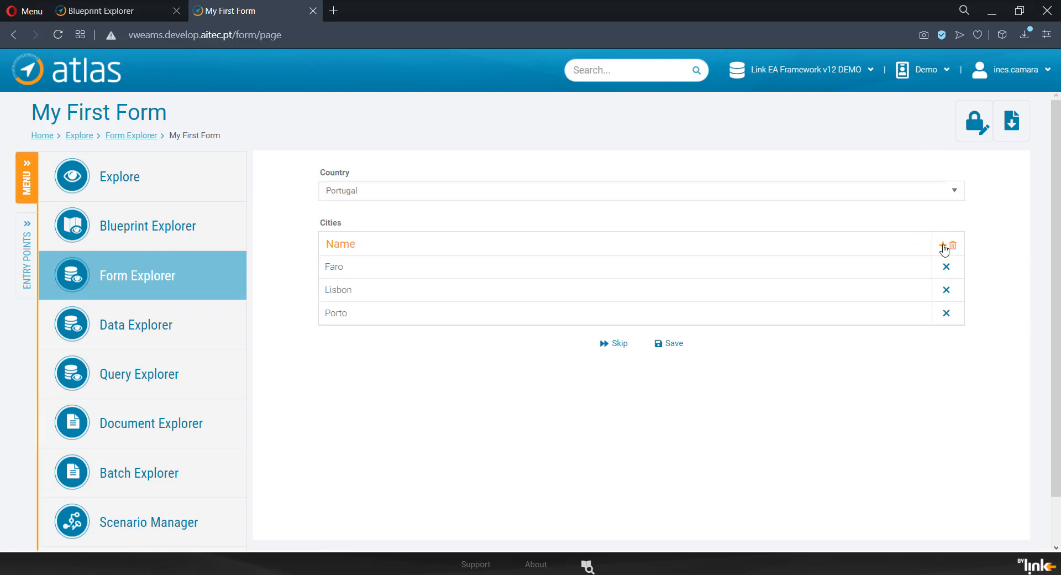
pyautogui.click(943, 245)
pyautogui.click(882, 271)
pyautogui.write('Coimbra')
pyautogui.click(878, 230)
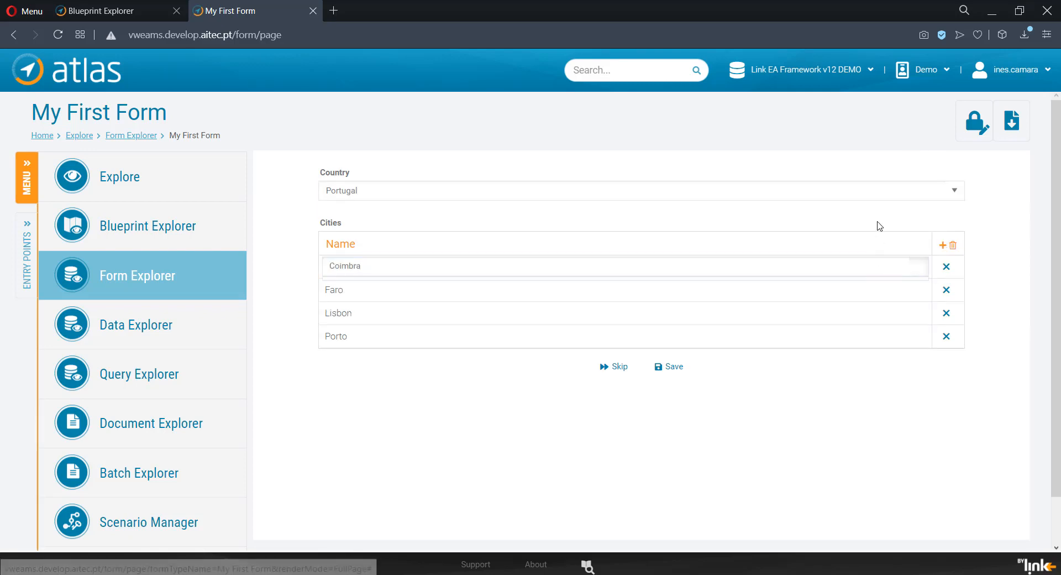
pyautogui.click(682, 375)
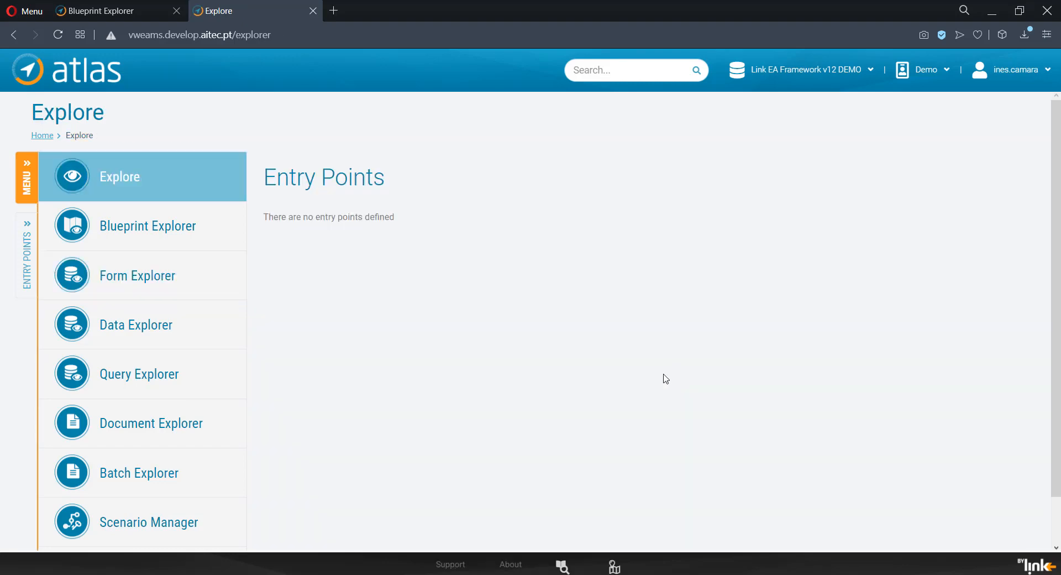
# Step: Open My First Blueprint for Portugal and check the cities shown in the Cities container
pyautogui.click(234, 227)
pyautogui.click(469, 211)
pyautogui.click(683, 318)
pyautogui.click(669, 339)
pyautogui.click(712, 355)
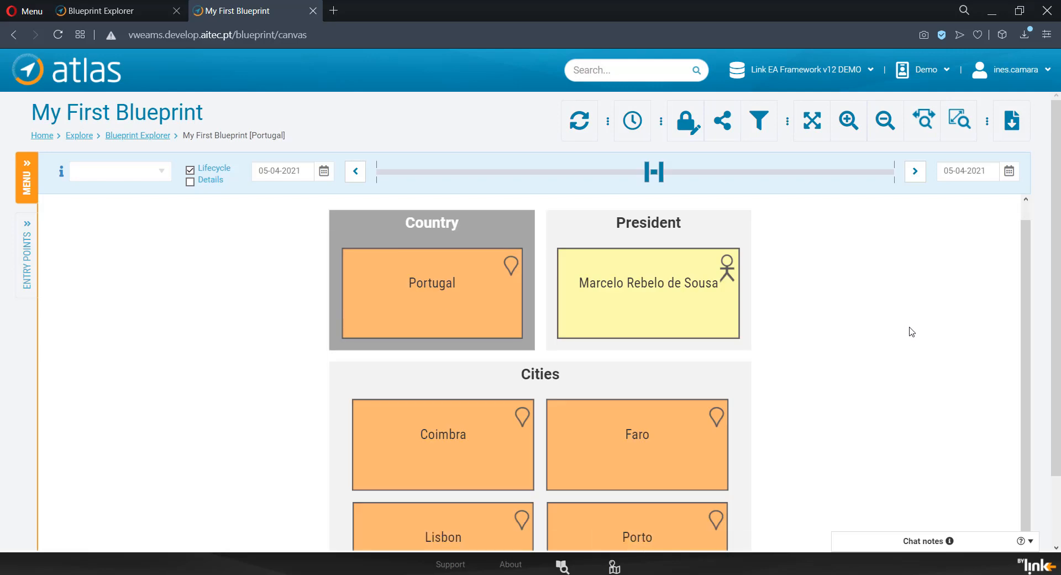
pyautogui.click(885, 121)
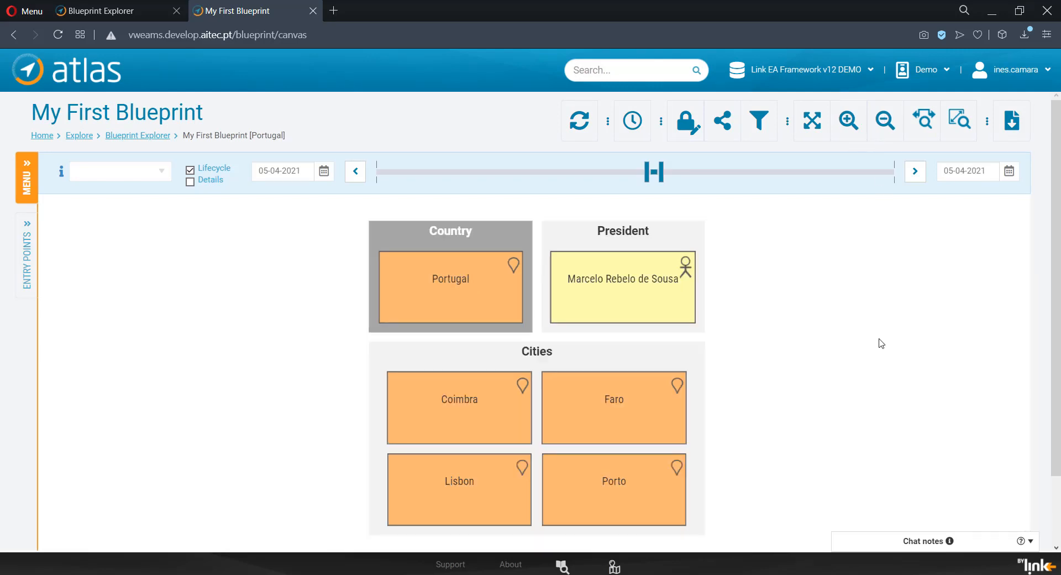